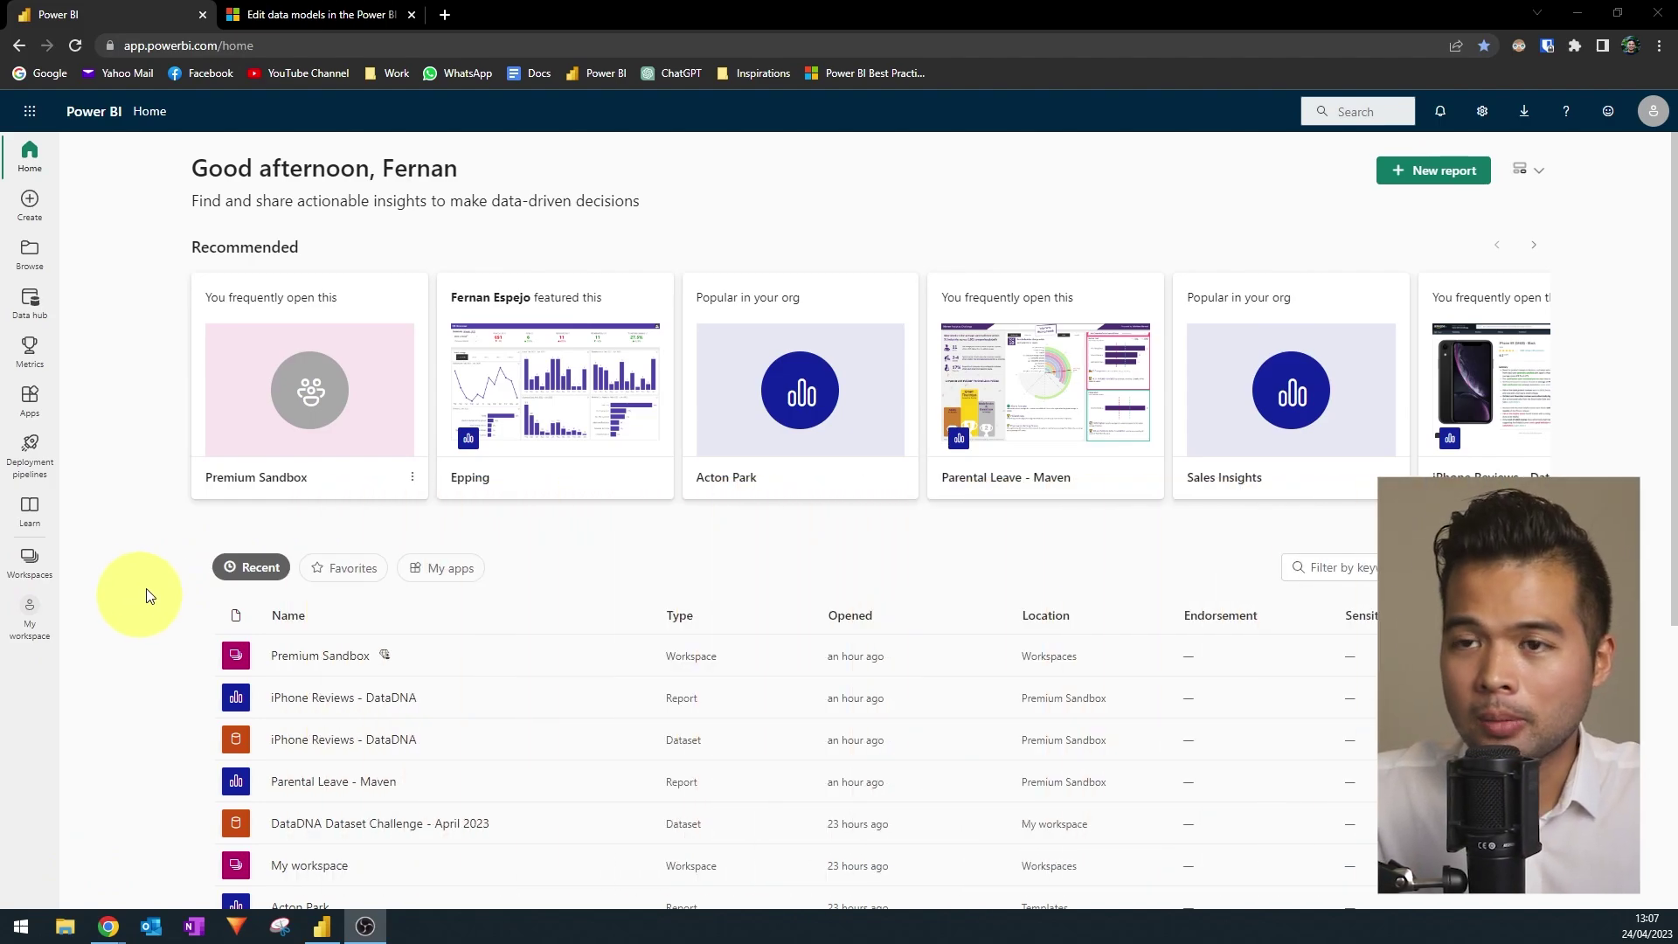
Step: Open the iPhone Reviews - DataDNA report from the Premium Sandbox workspace's All items list
left_click(30, 561)
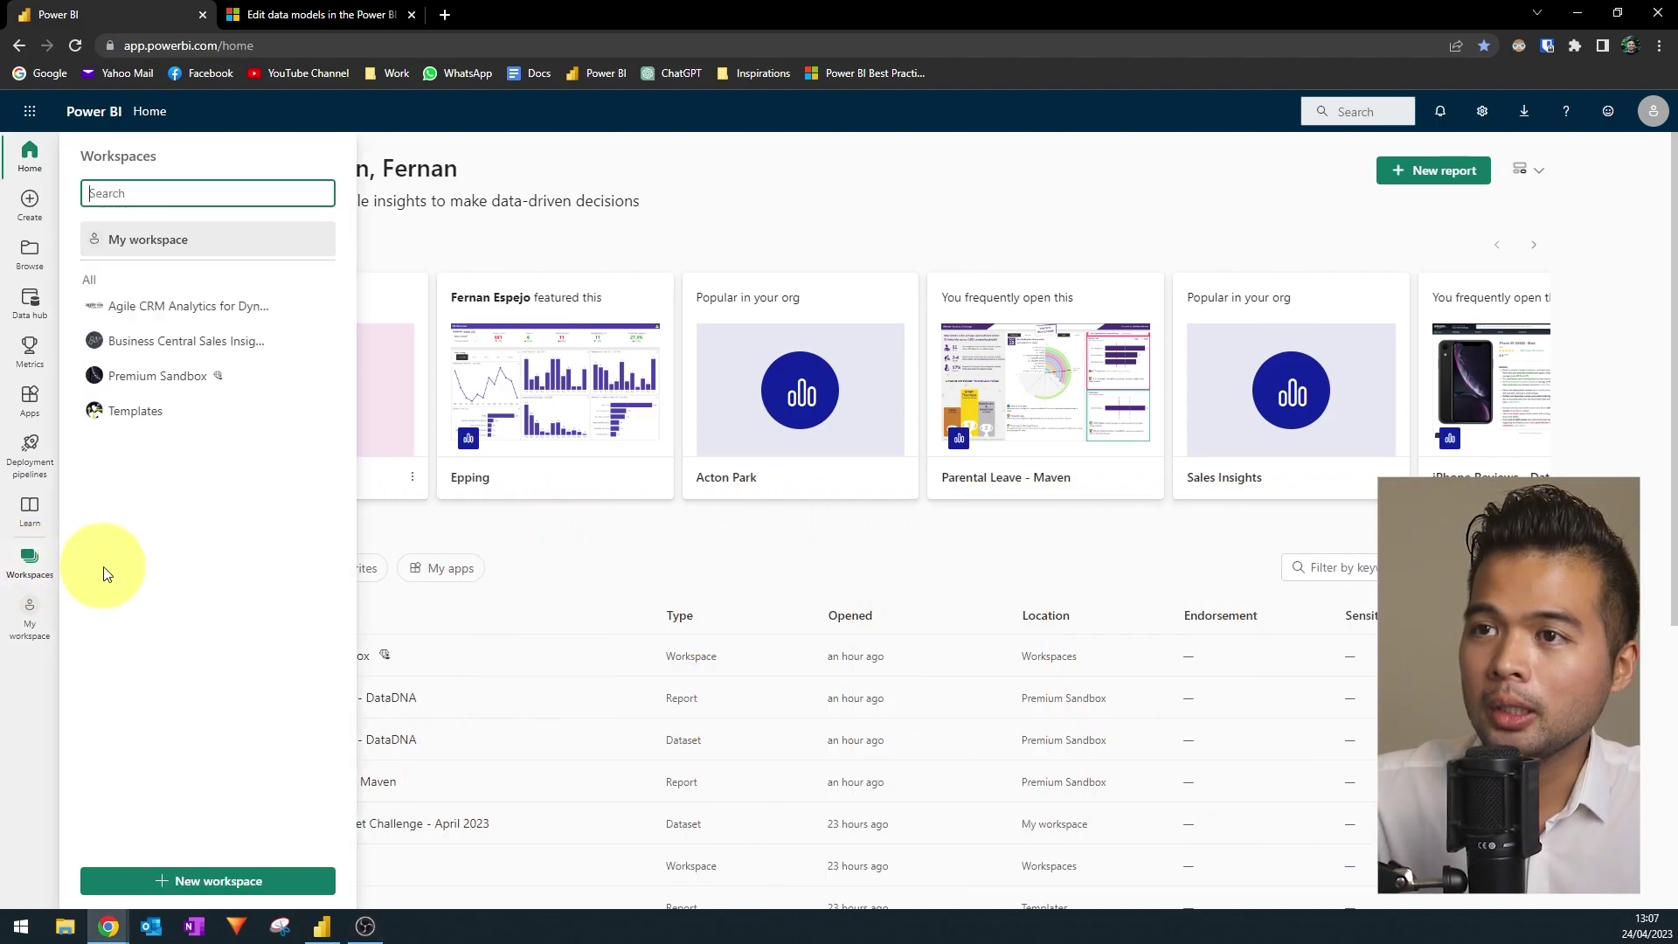
left_click(174, 376)
left_click(101, 267)
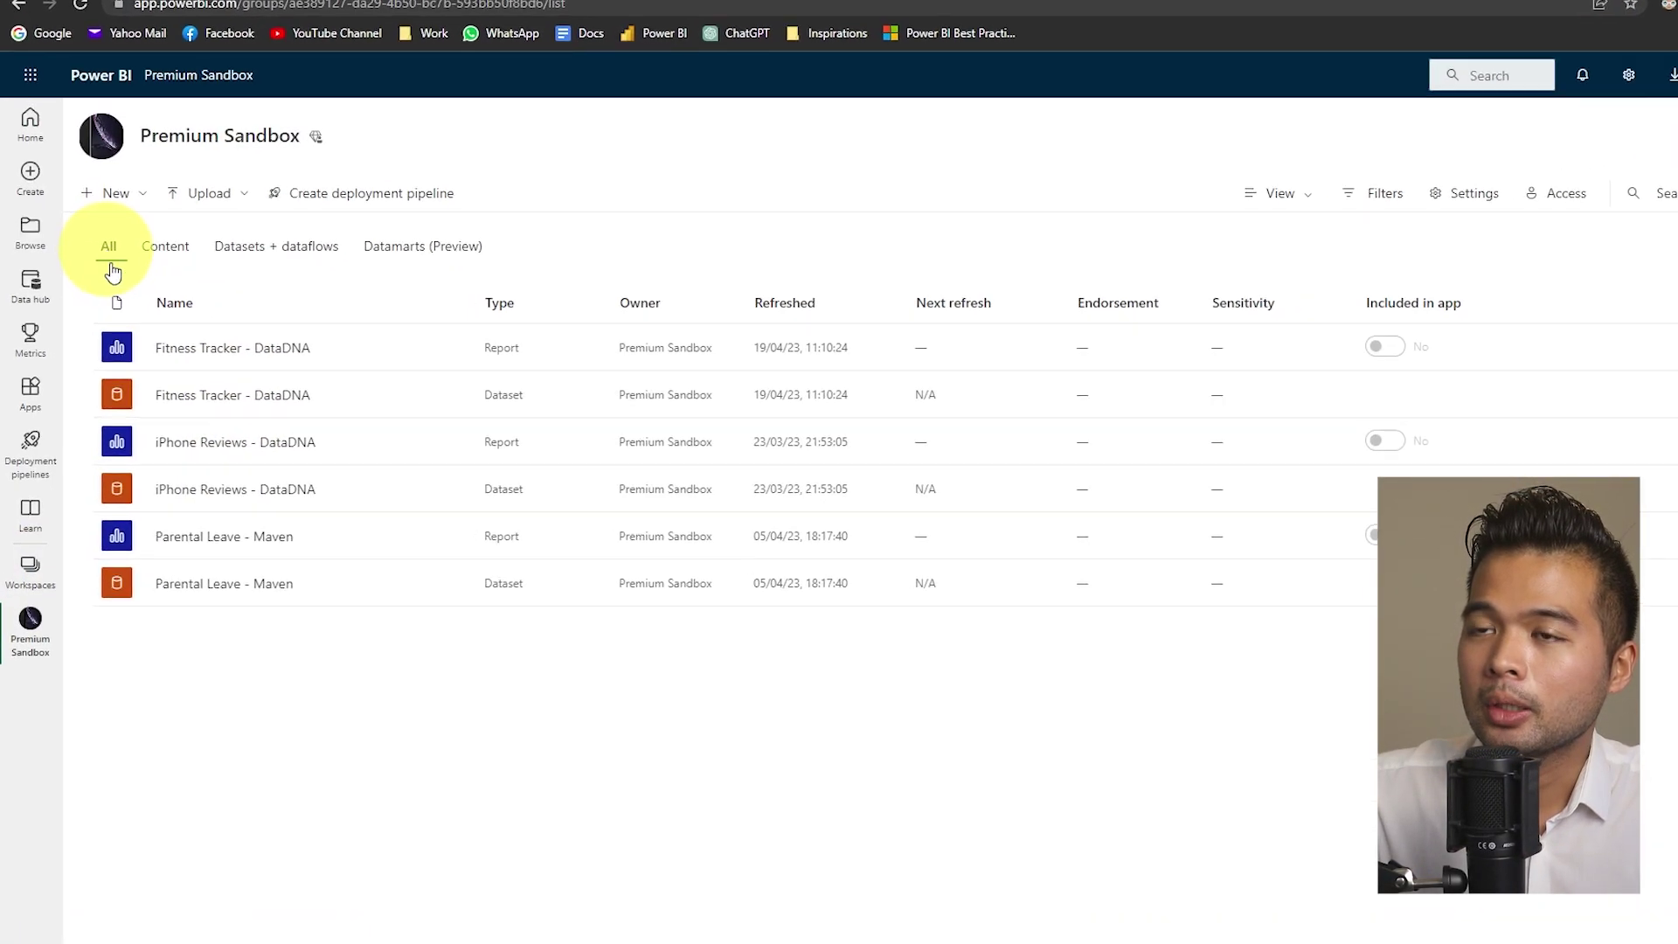
left_click(219, 444)
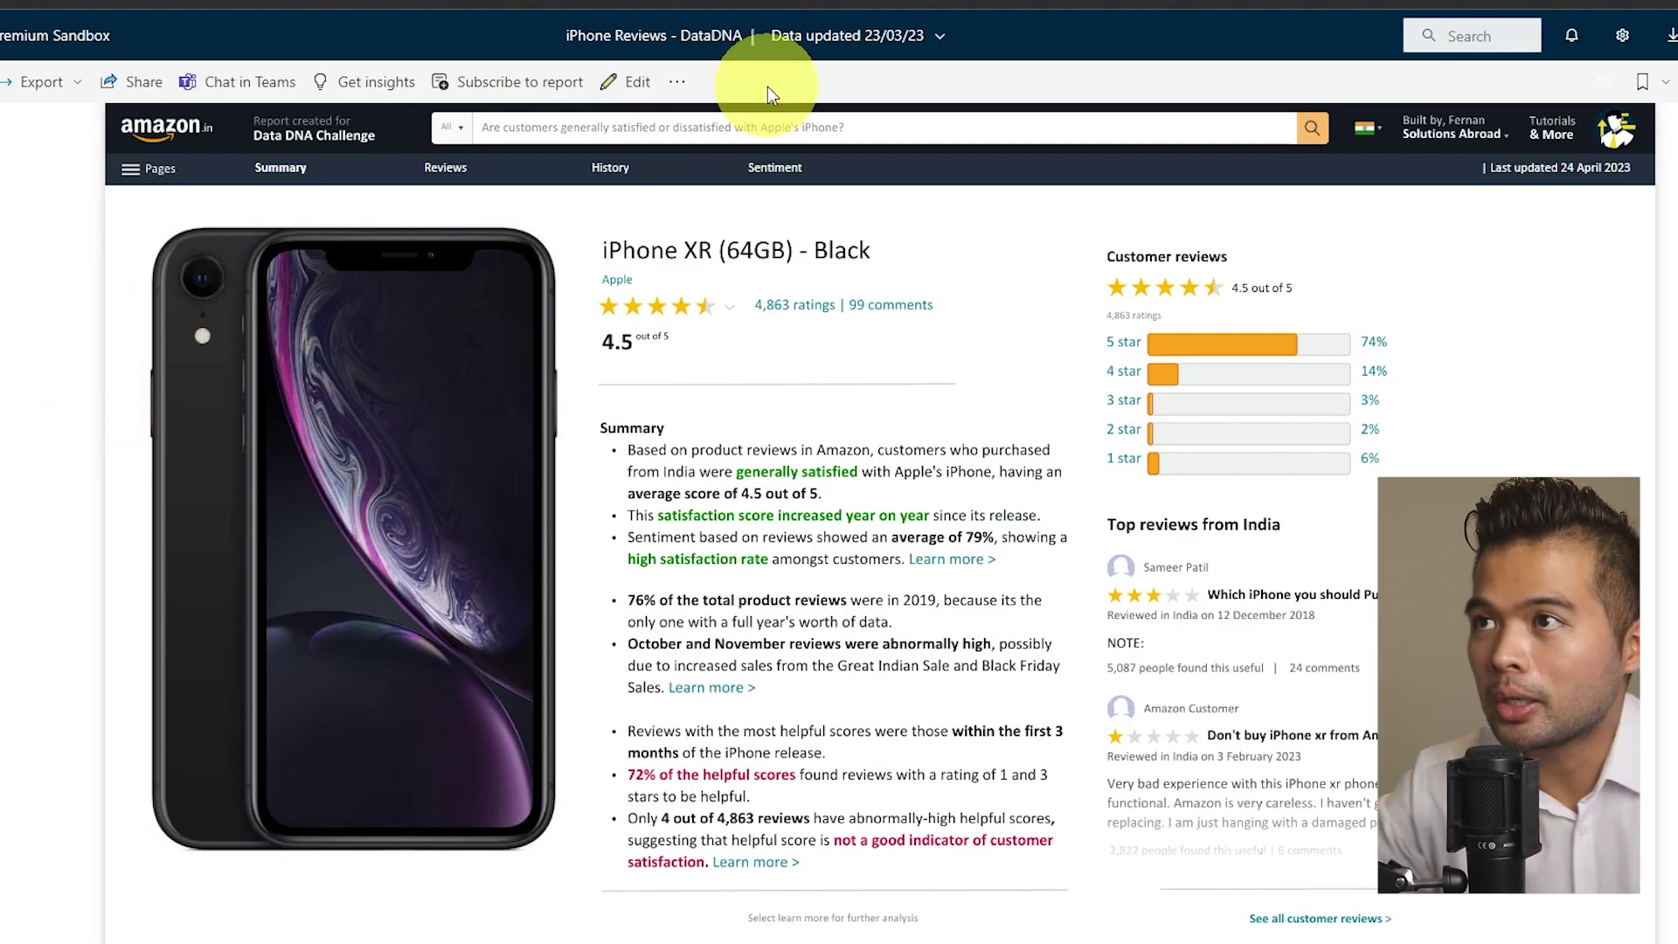
Step: Put the report in edit mode on the Reviews page and inspect the Calculations measures' options
left_click(637, 95)
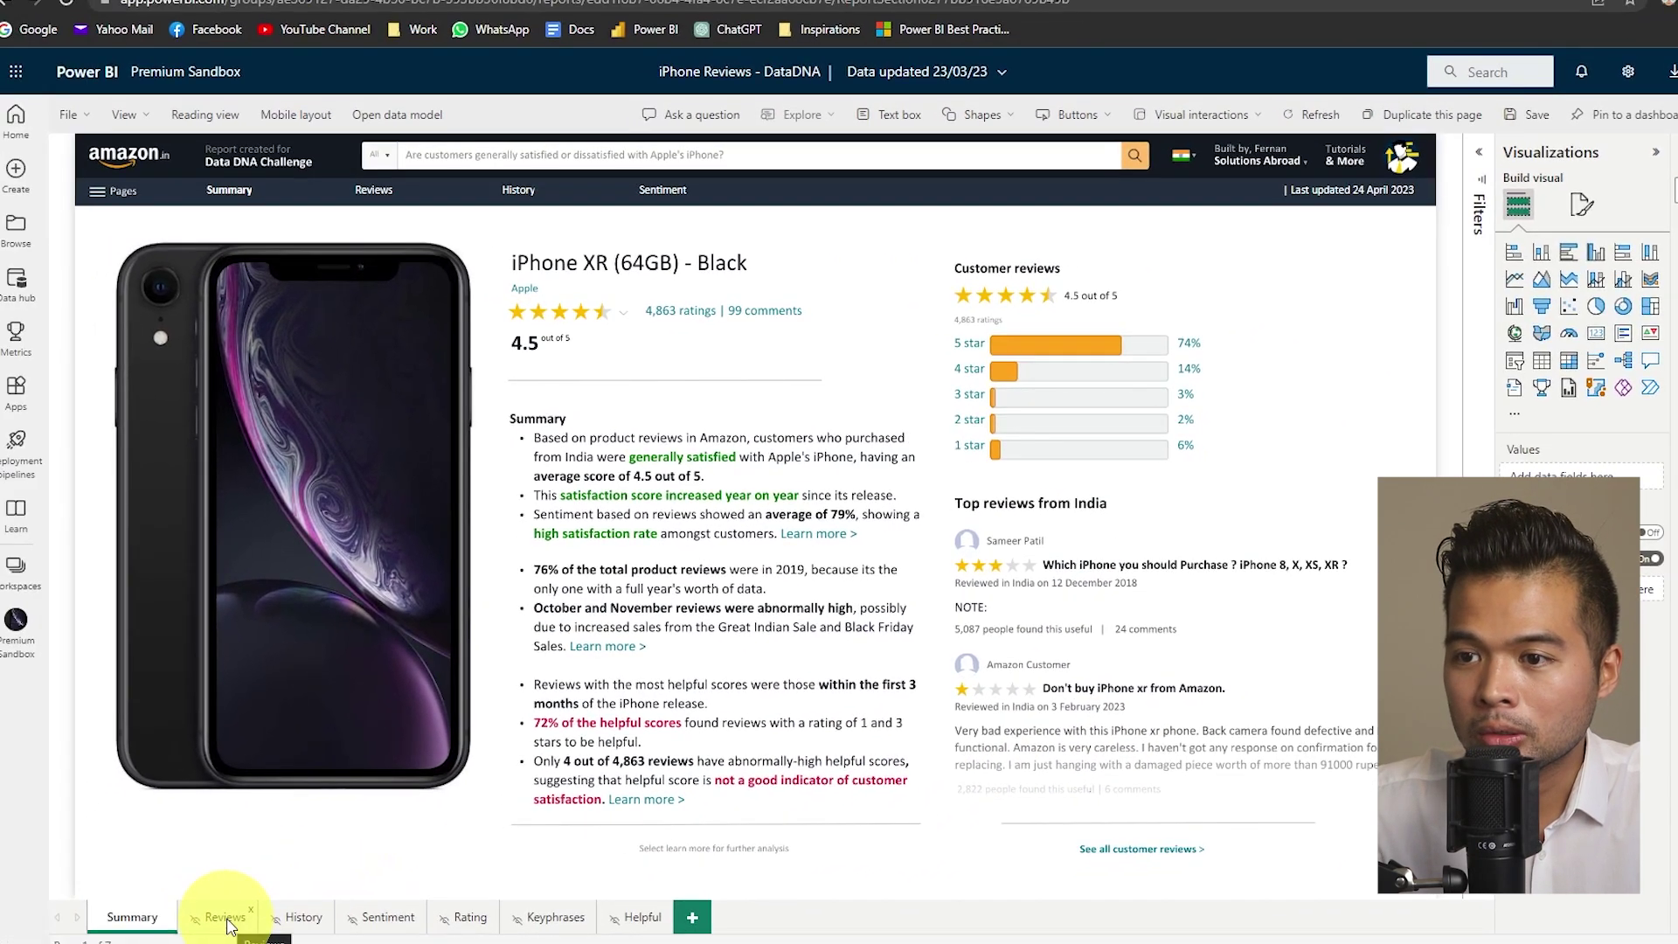
left_click(94, 942)
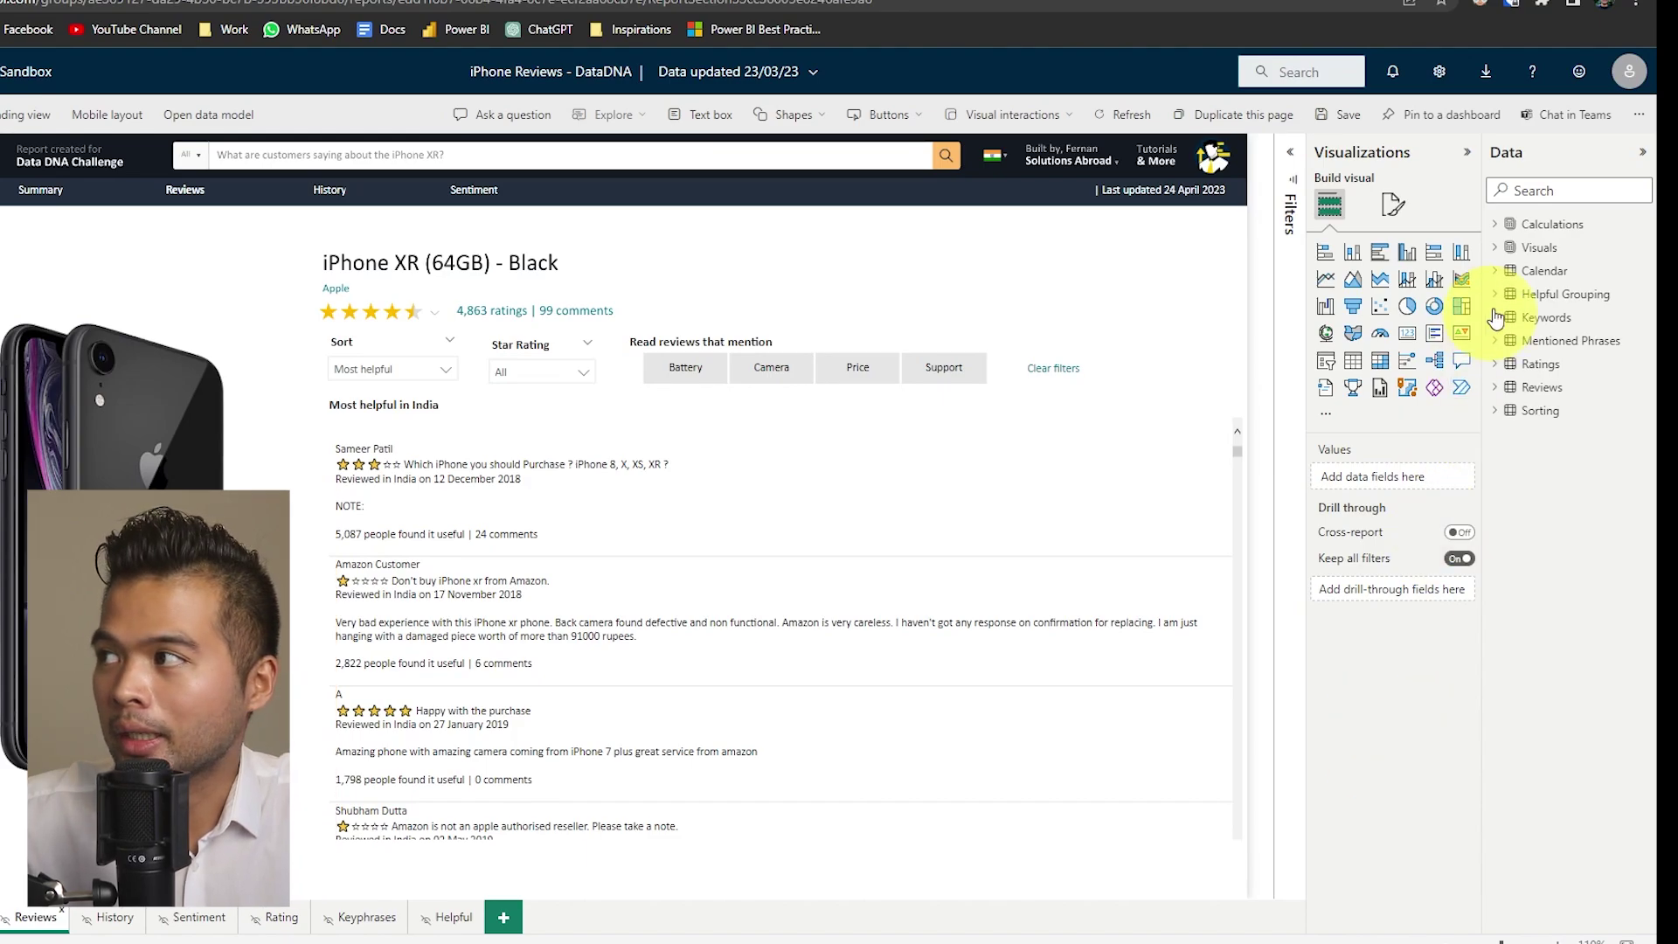
left_click(1496, 224)
right_click(1562, 642)
right_click(1545, 286)
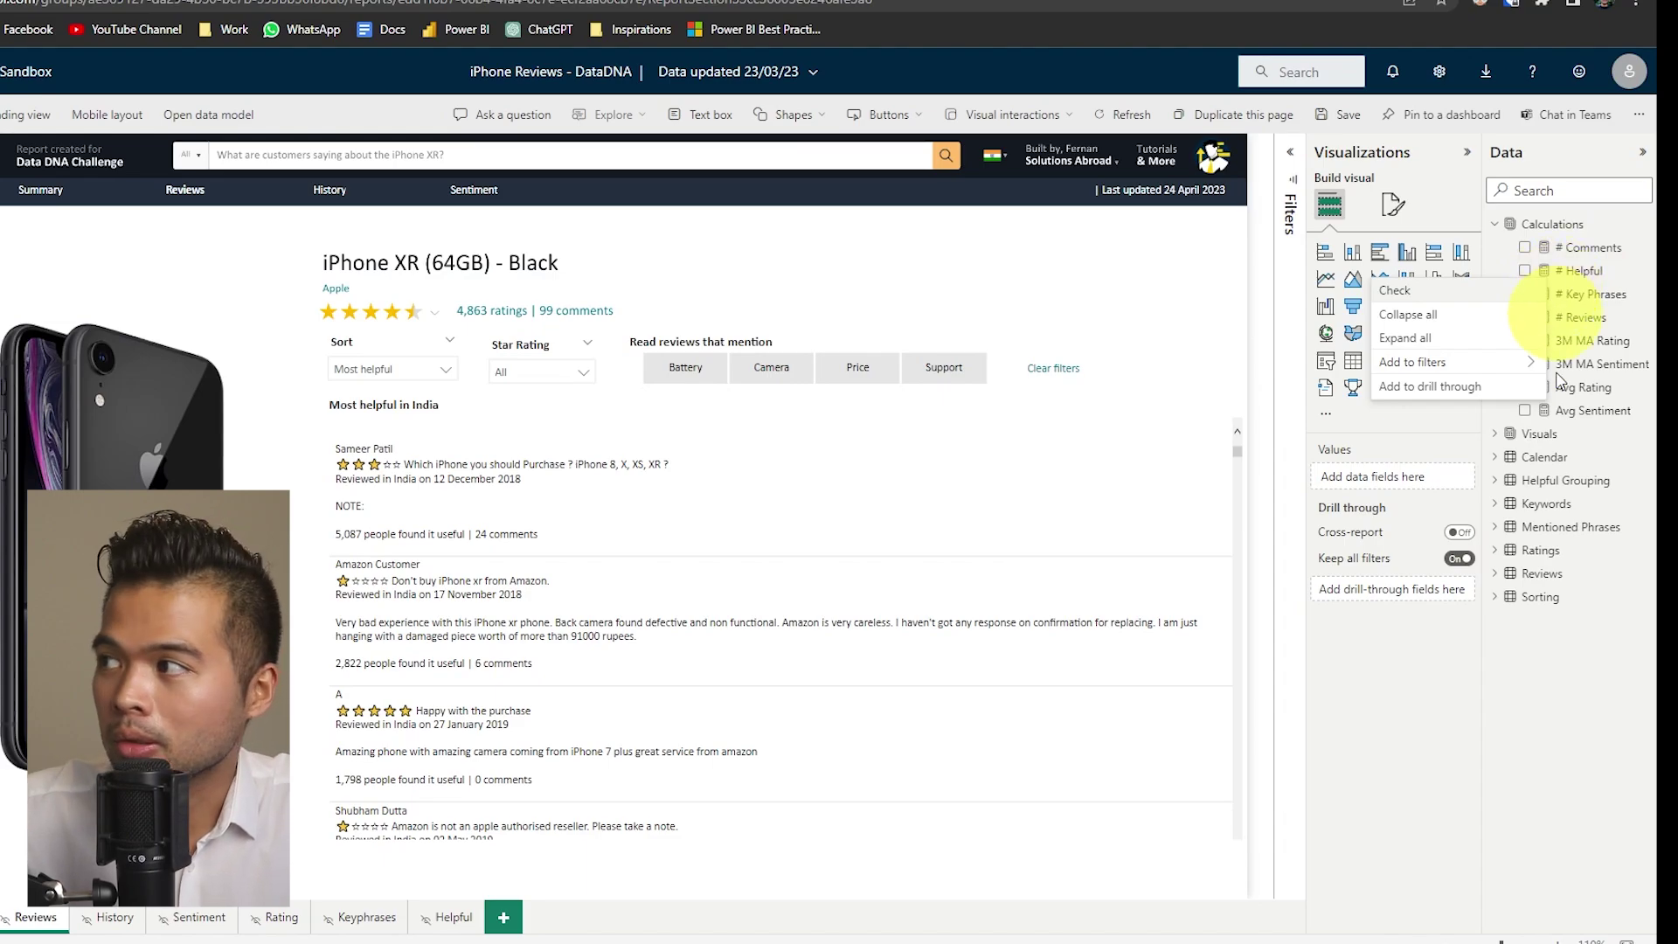
left_click(1553, 692)
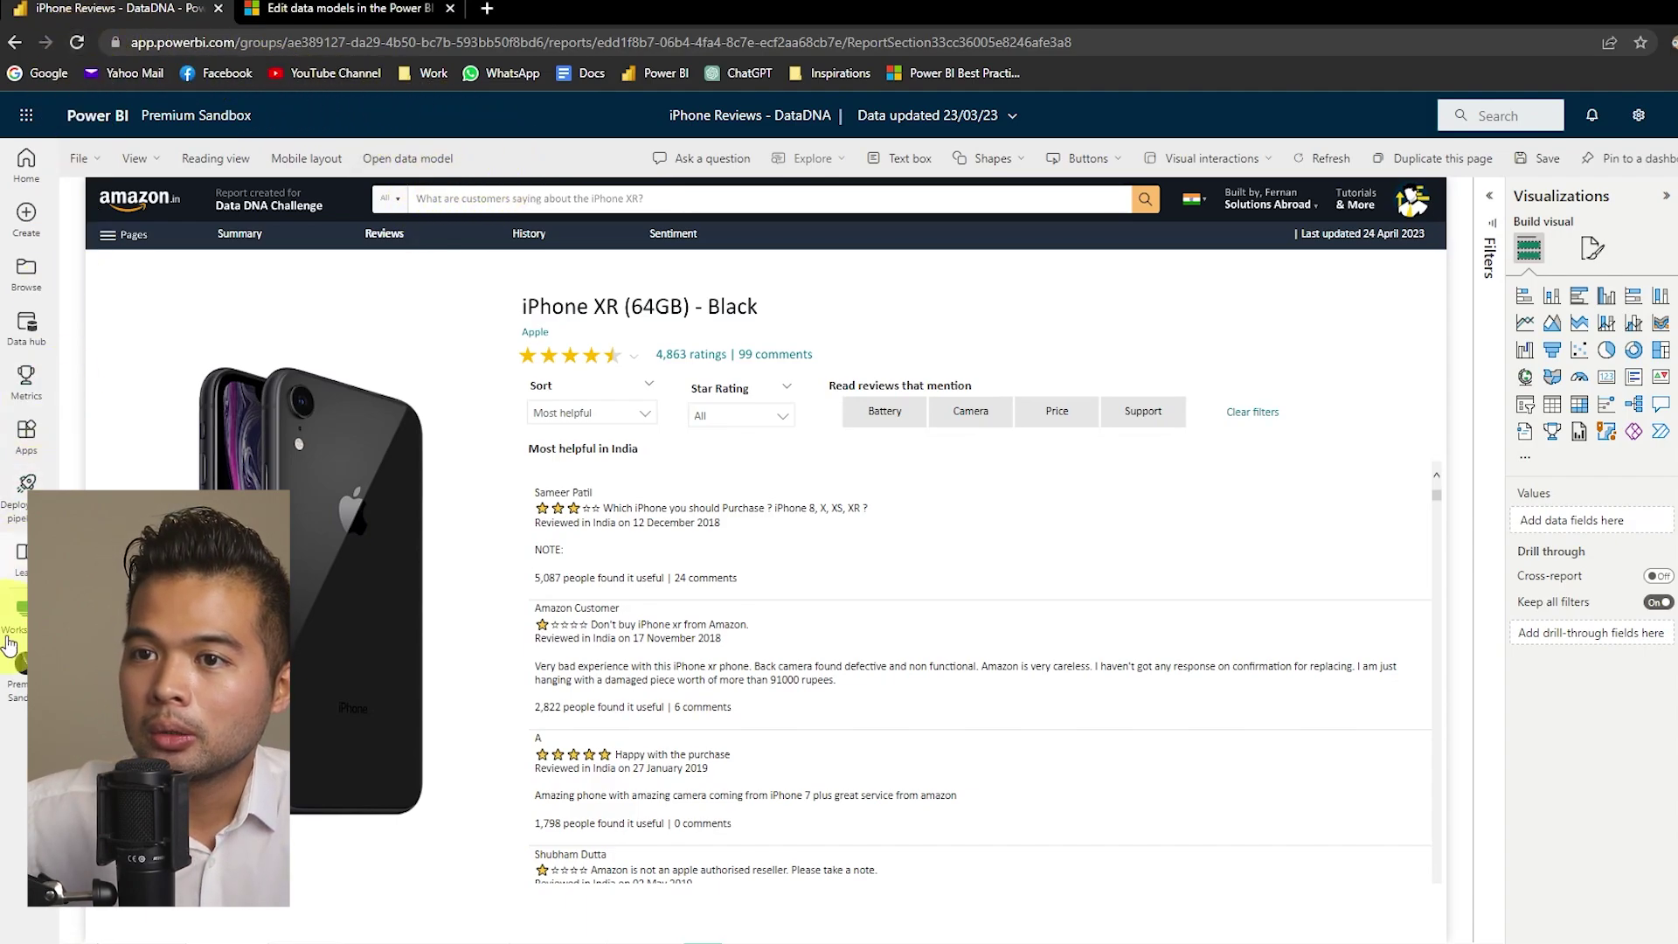
Step: Return to Premium Sandbox and confirm the Data model settings checkbox under Advanced workspace settings
left_click(26, 664)
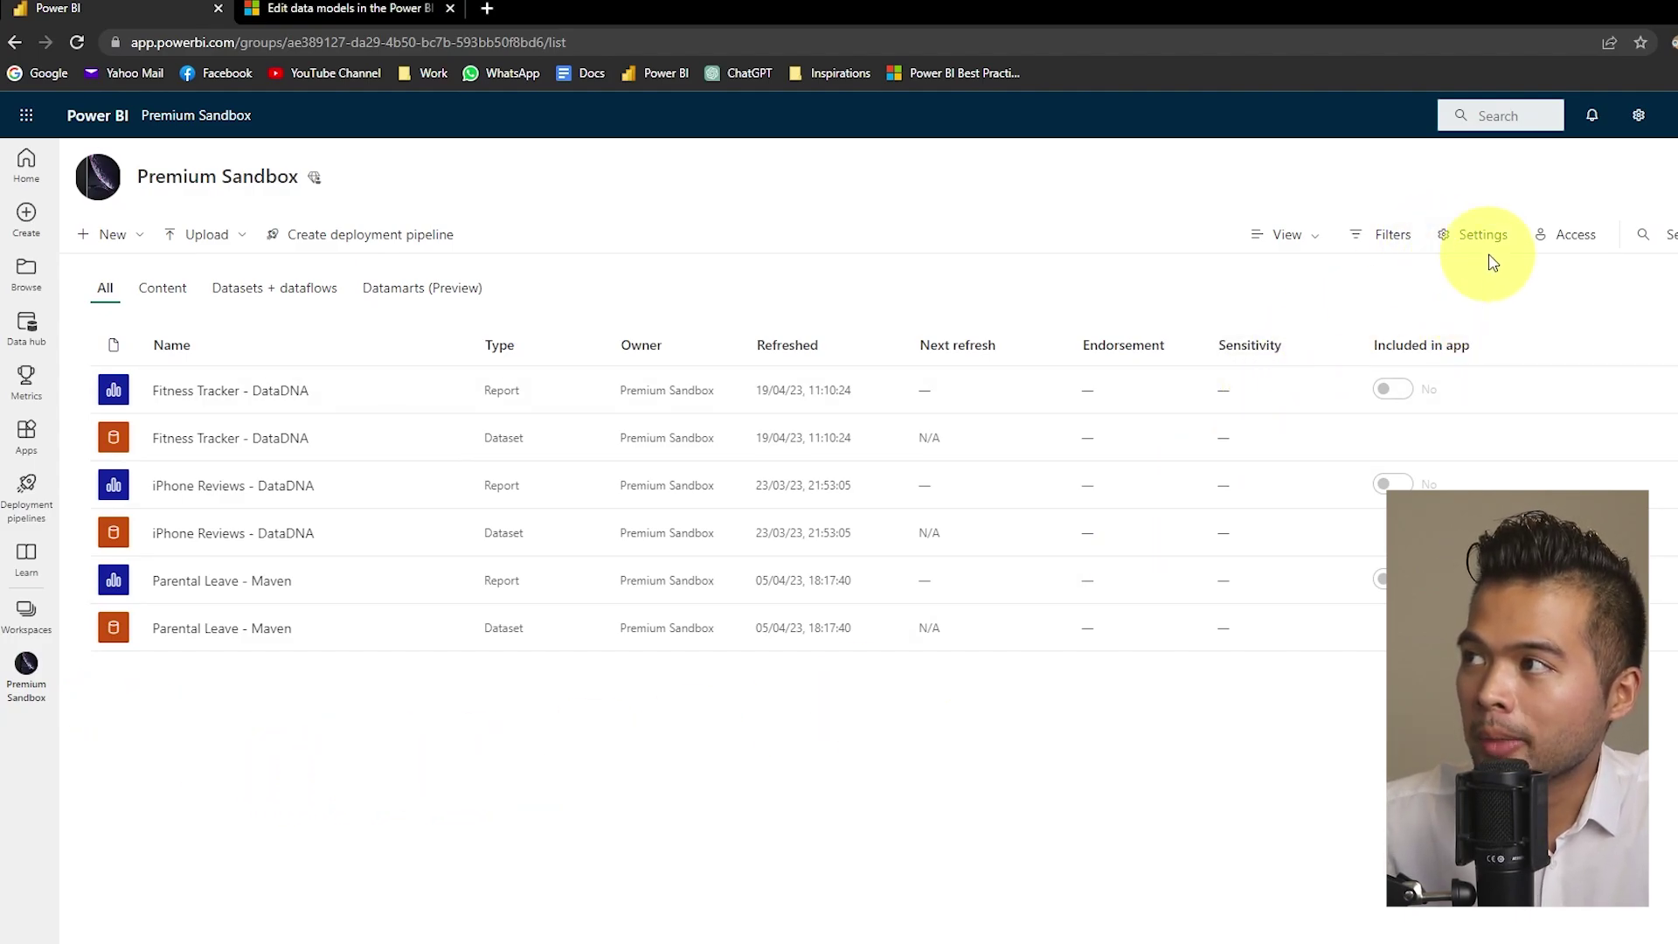
left_click(1436, 253)
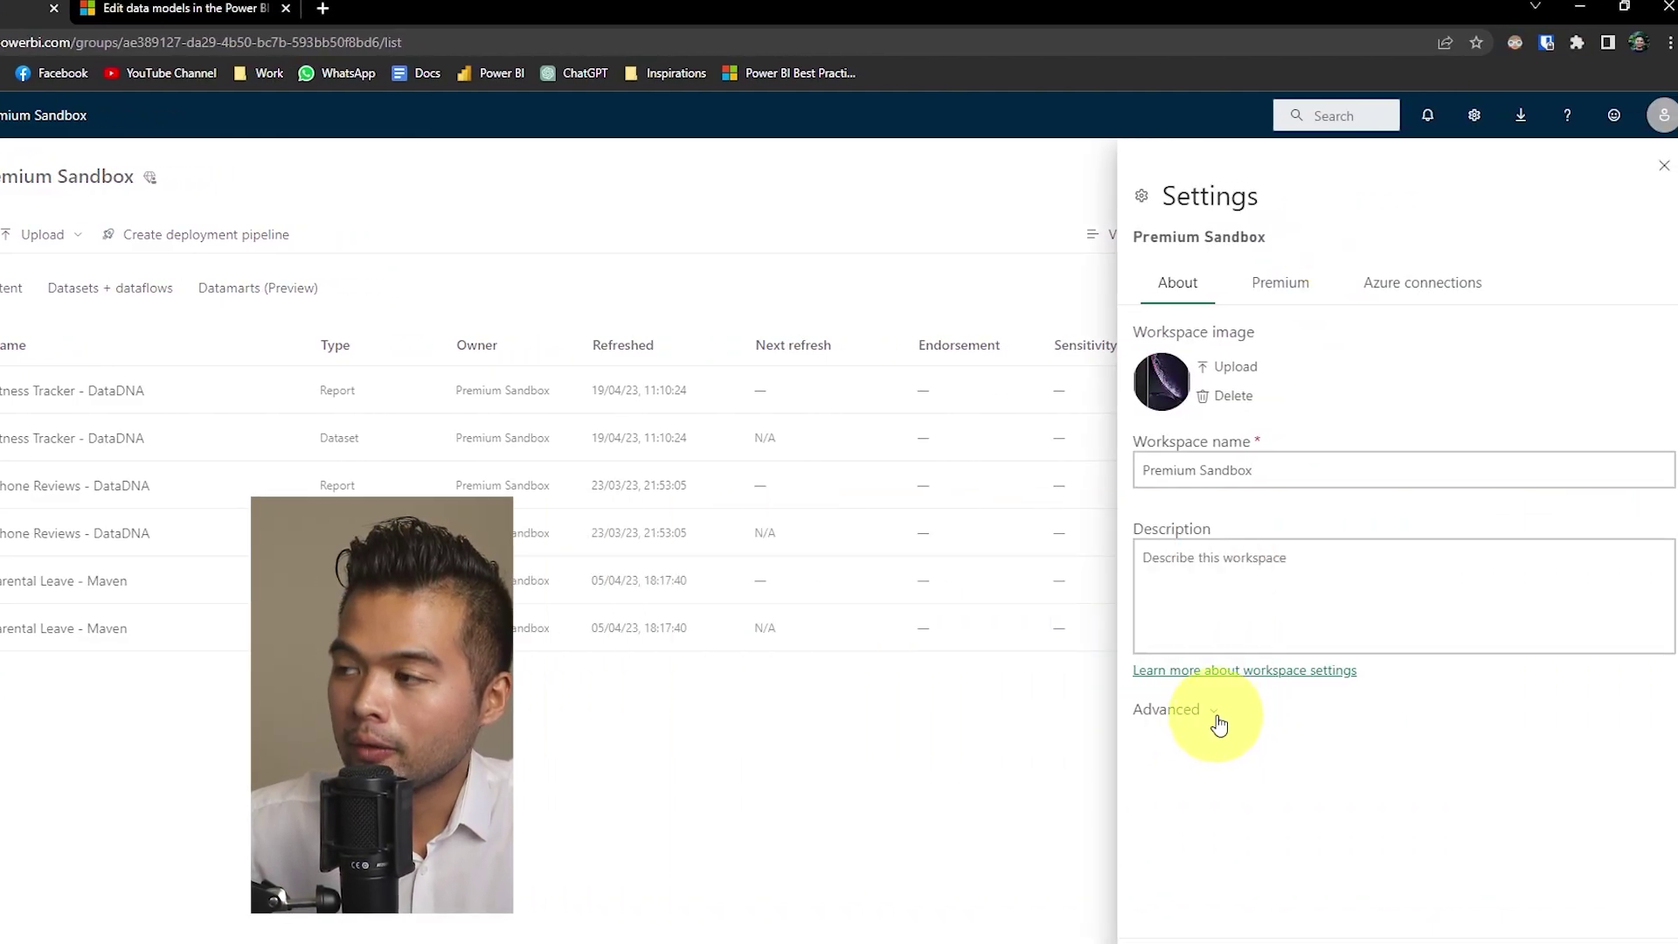
left_click(1215, 712)
scroll(1245, 722, "down", 3)
scroll(1245, 651, "down", 2)
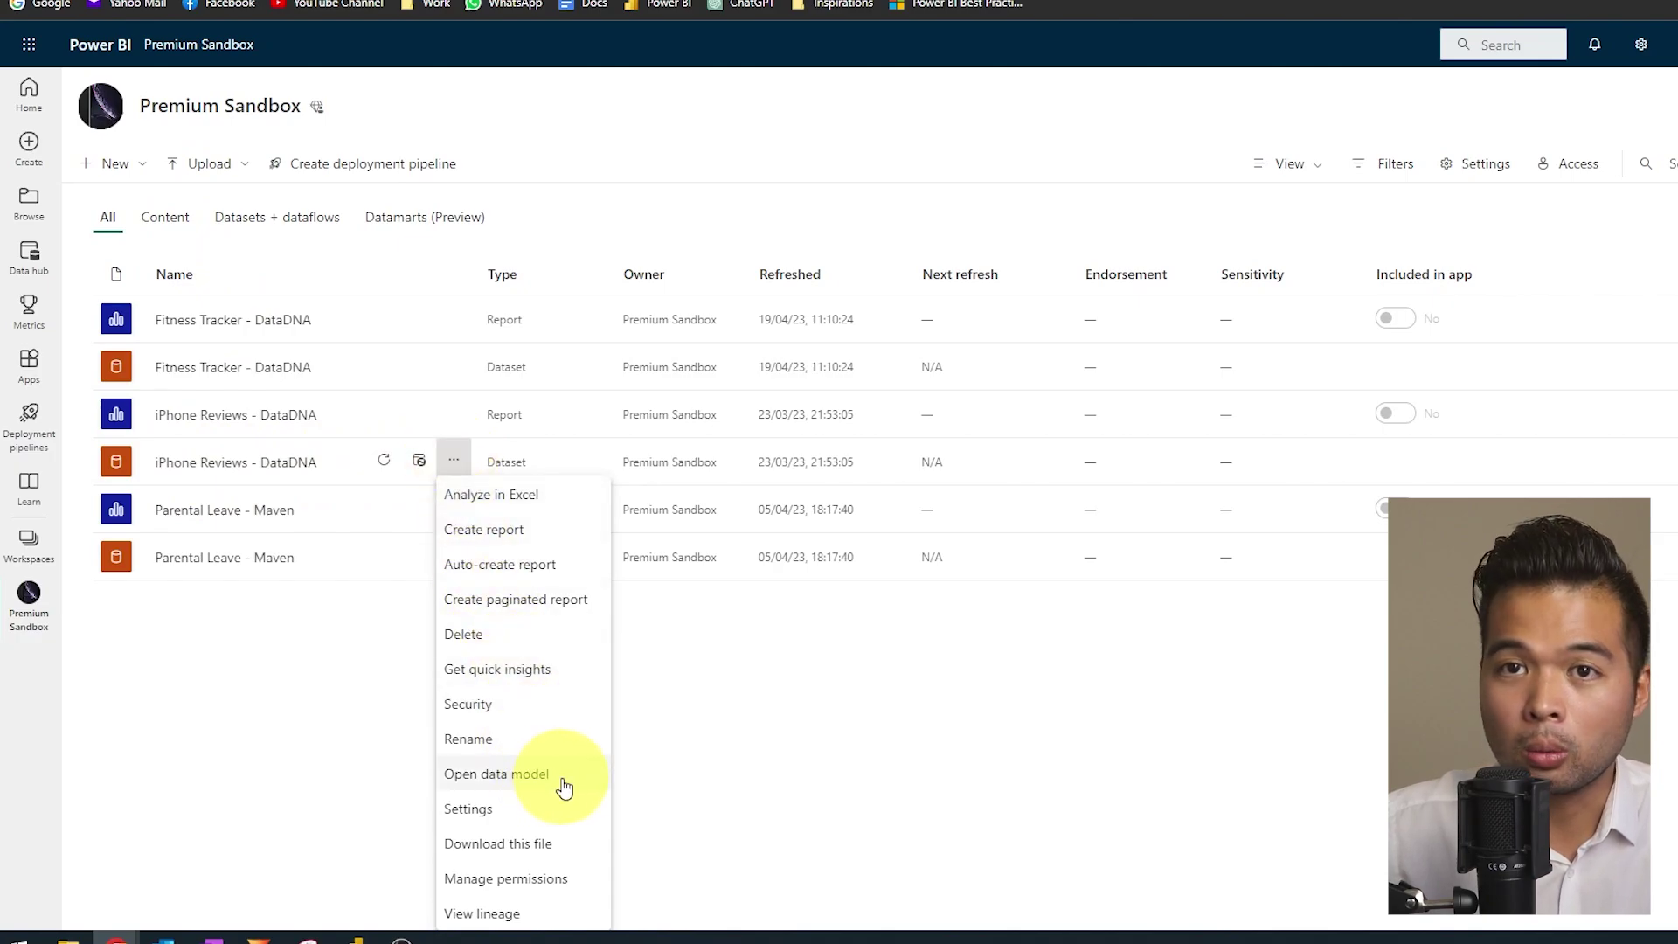
Step: Select the iPhone Reviews - DataDNA dataset and open its data model in the web editor
left_click(243, 463)
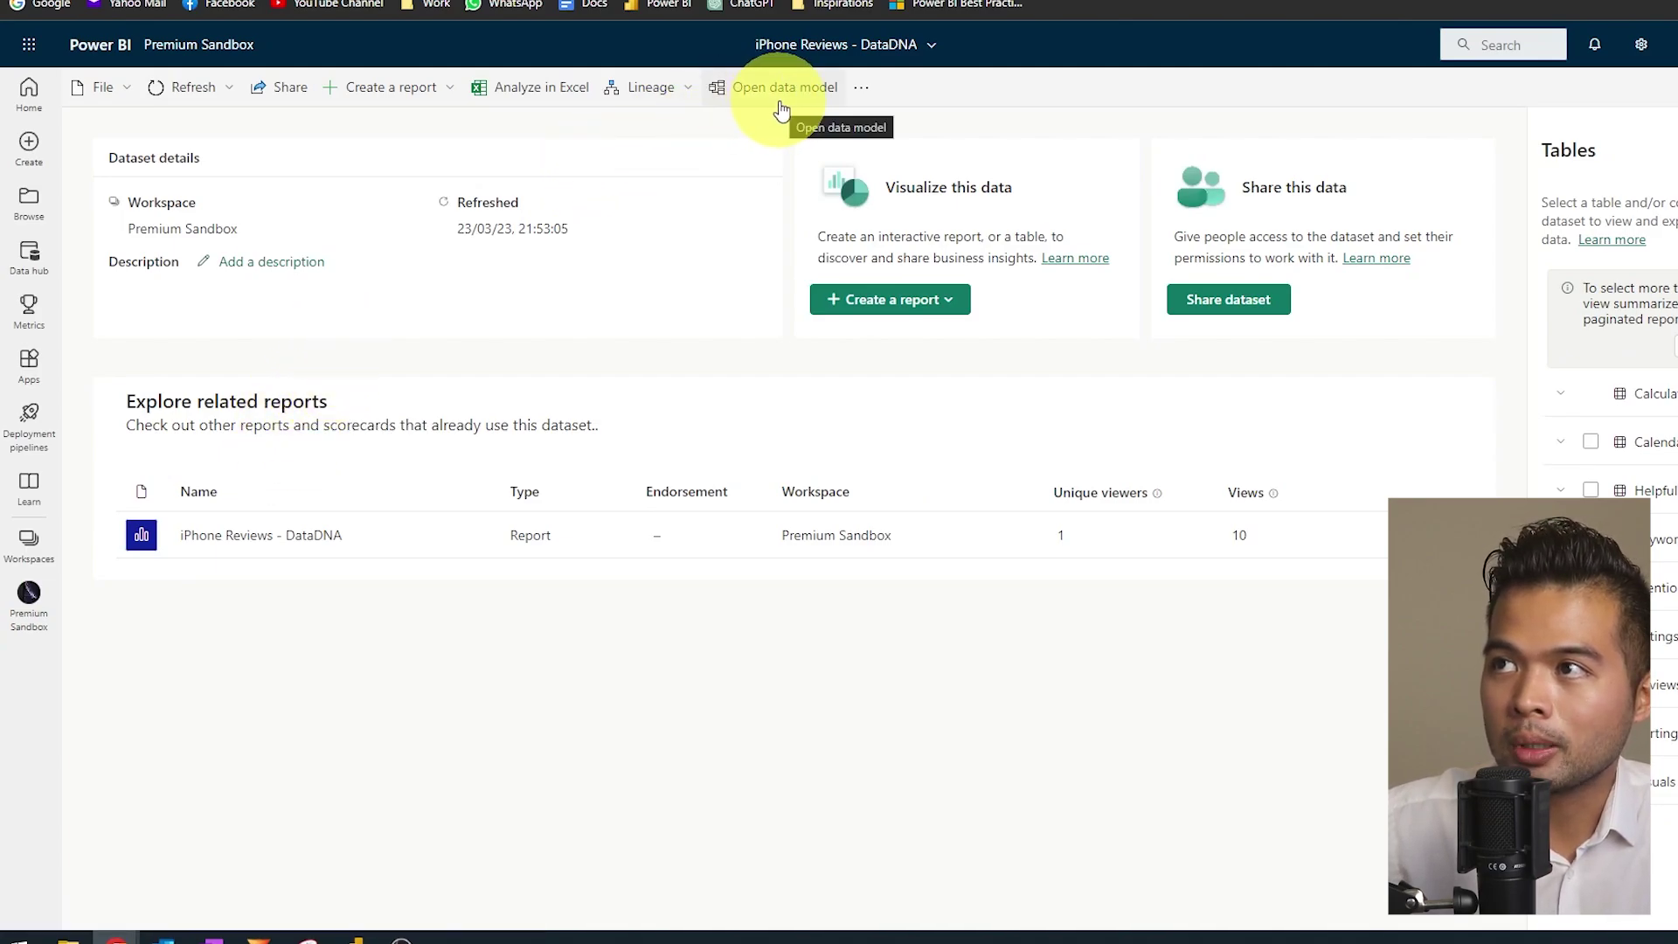
left_click(787, 107)
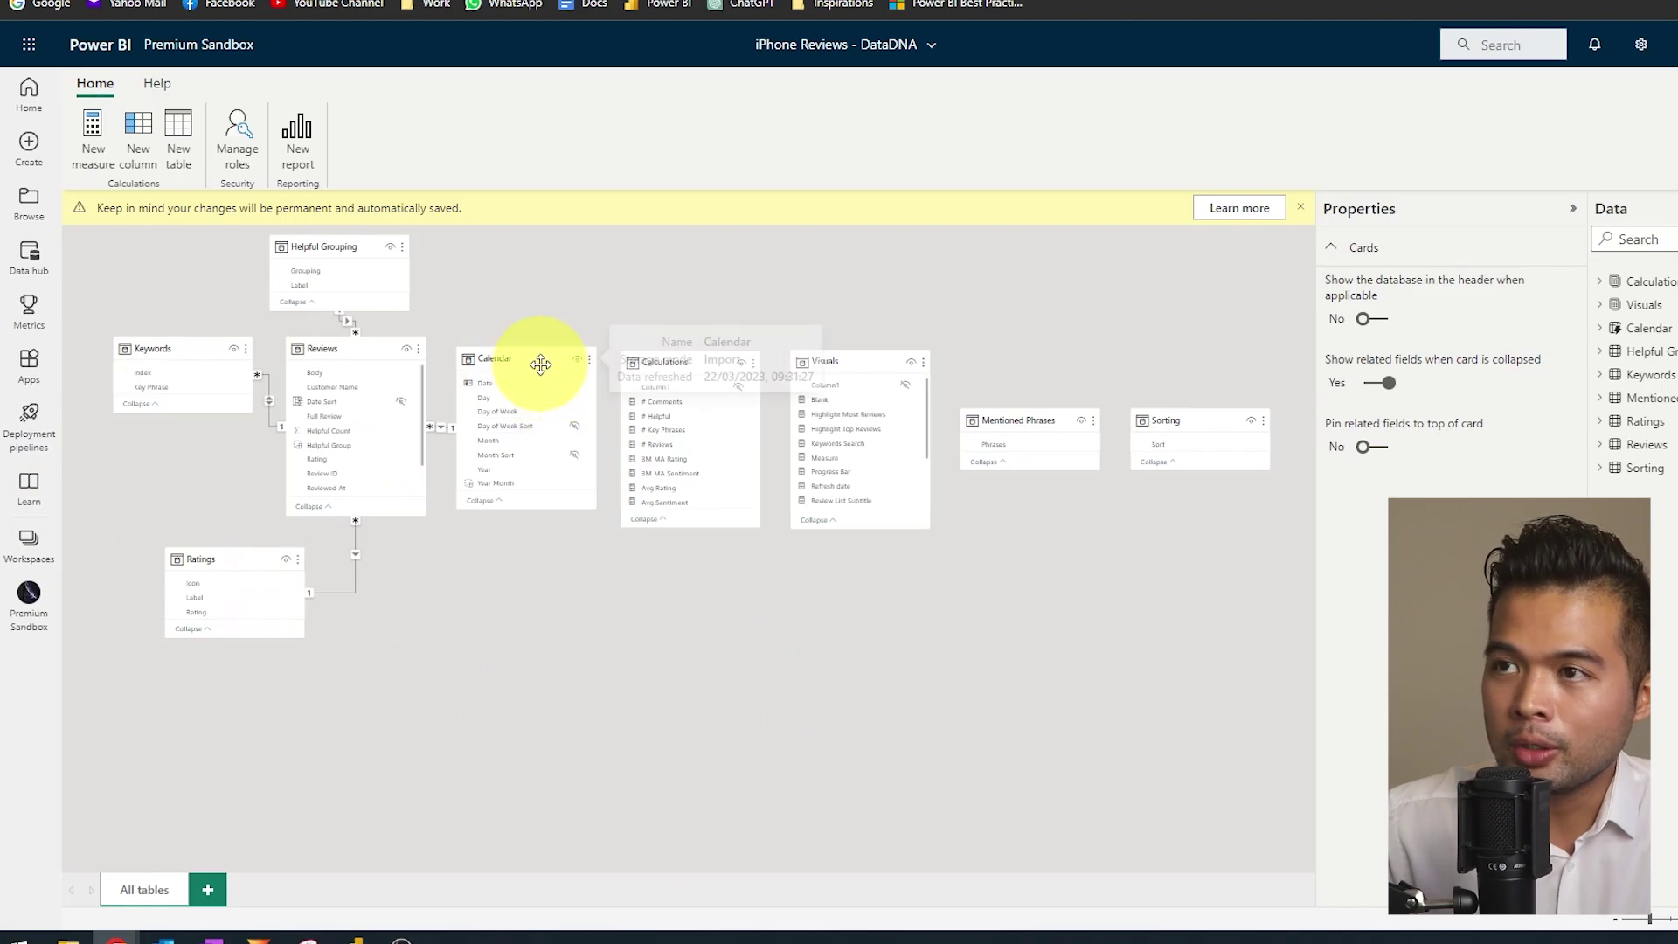
Step: Rearrange the Calendar, Calculations, Visuals, Ratings and Keywords cards; review the Reviews–Ratings relationship unchanged
left_click_drag(542, 362, 566, 299)
left_click_drag(677, 368, 699, 460)
left_click_drag(813, 385, 853, 351)
left_click_drag(231, 549, 178, 634)
left_click(145, 359)
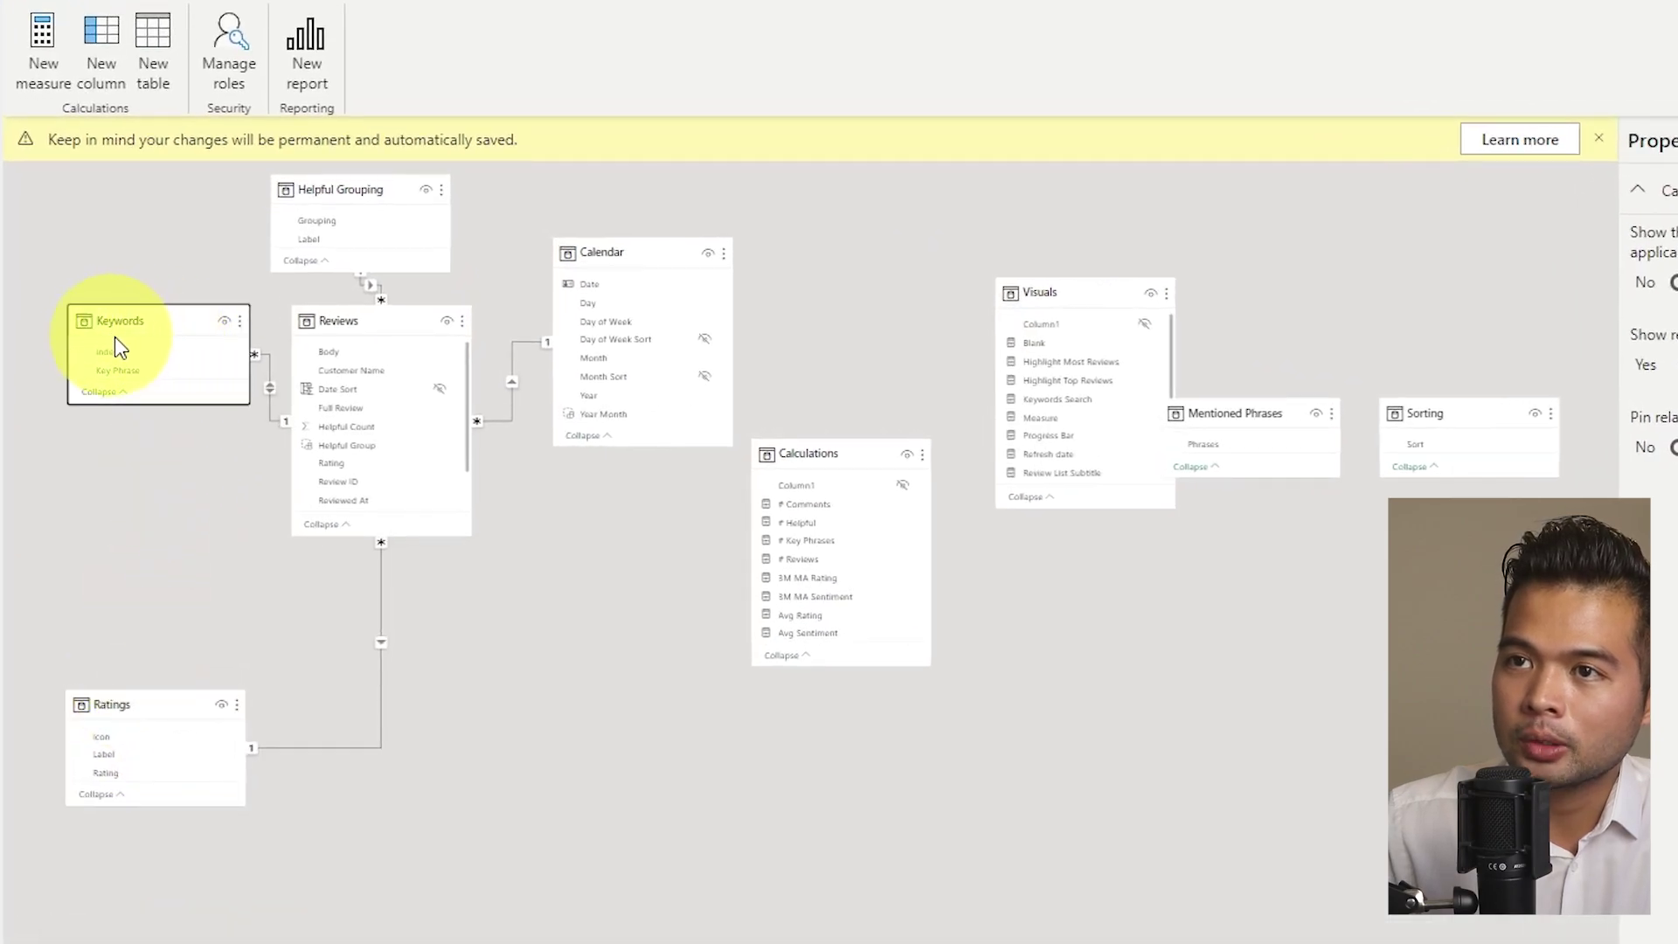
left_click_drag(109, 335, 101, 333)
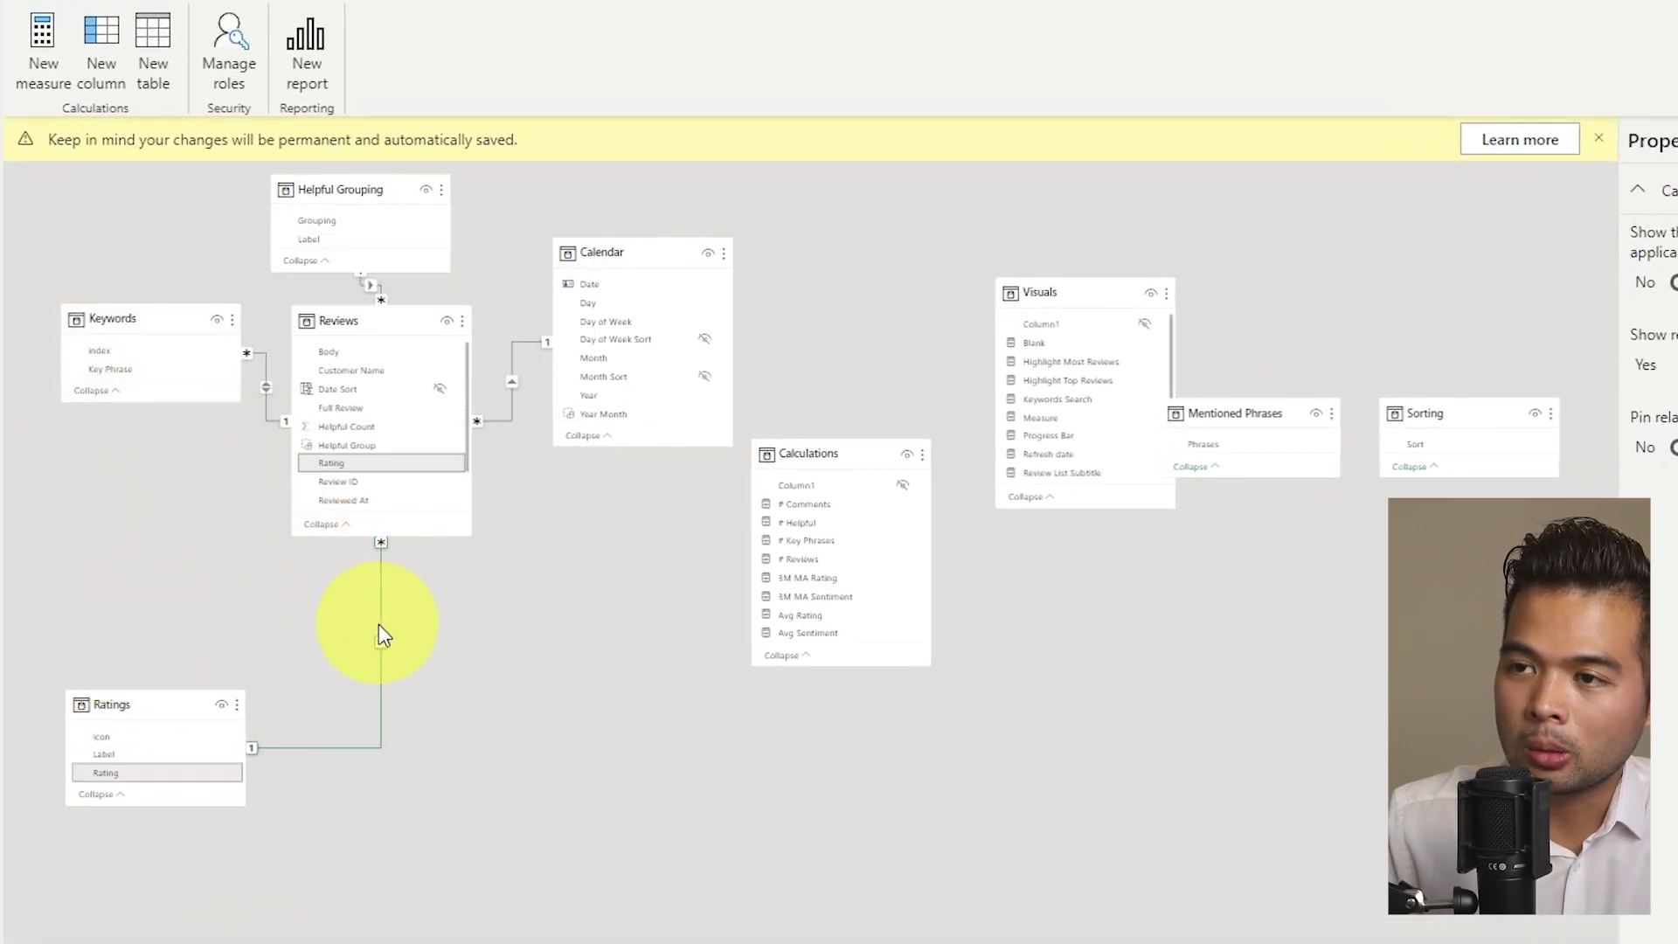
double_click(380, 626)
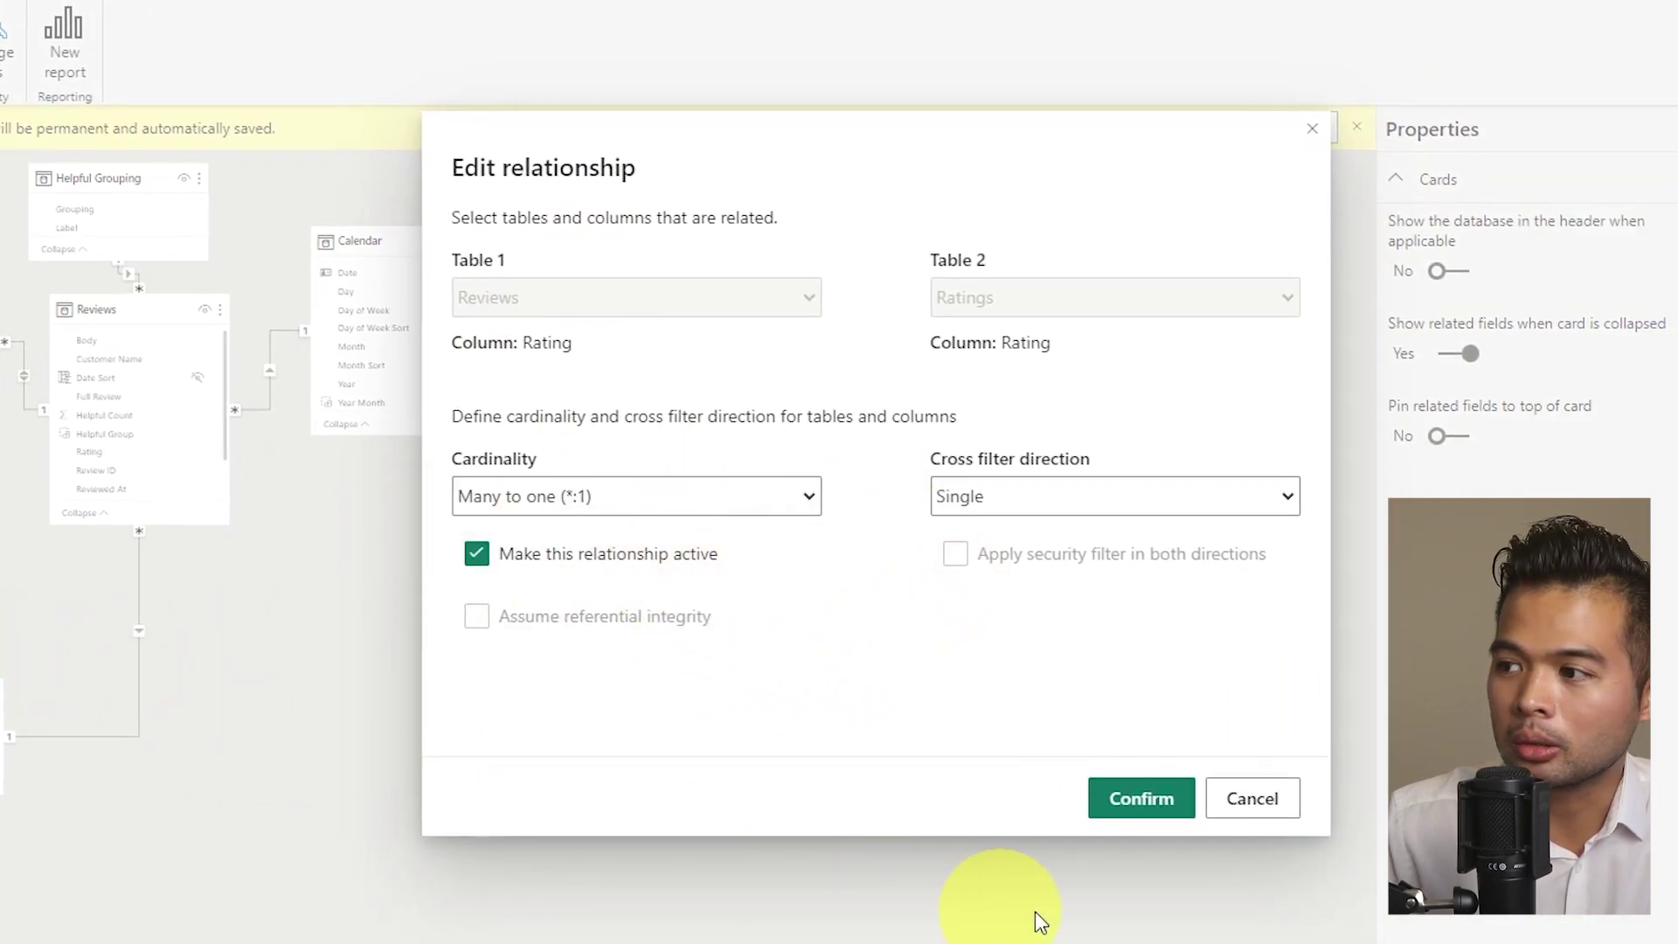
left_click(1253, 799)
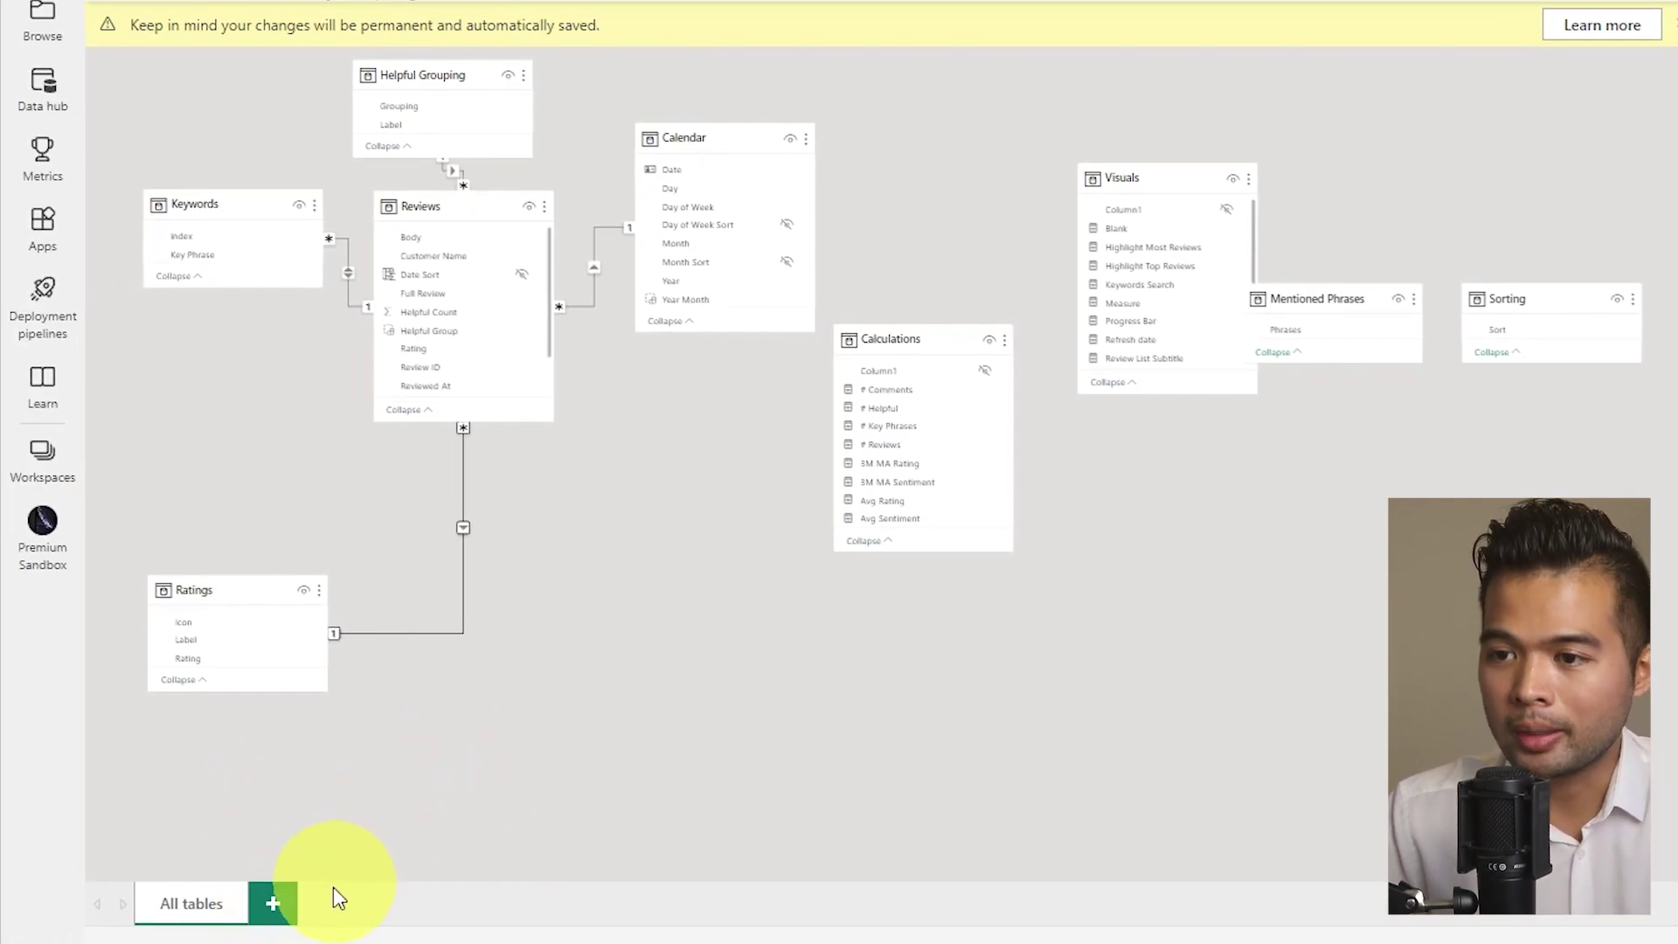
Step: Create Layout 1 and auto-arrange all eight model tables in it
left_click(278, 903)
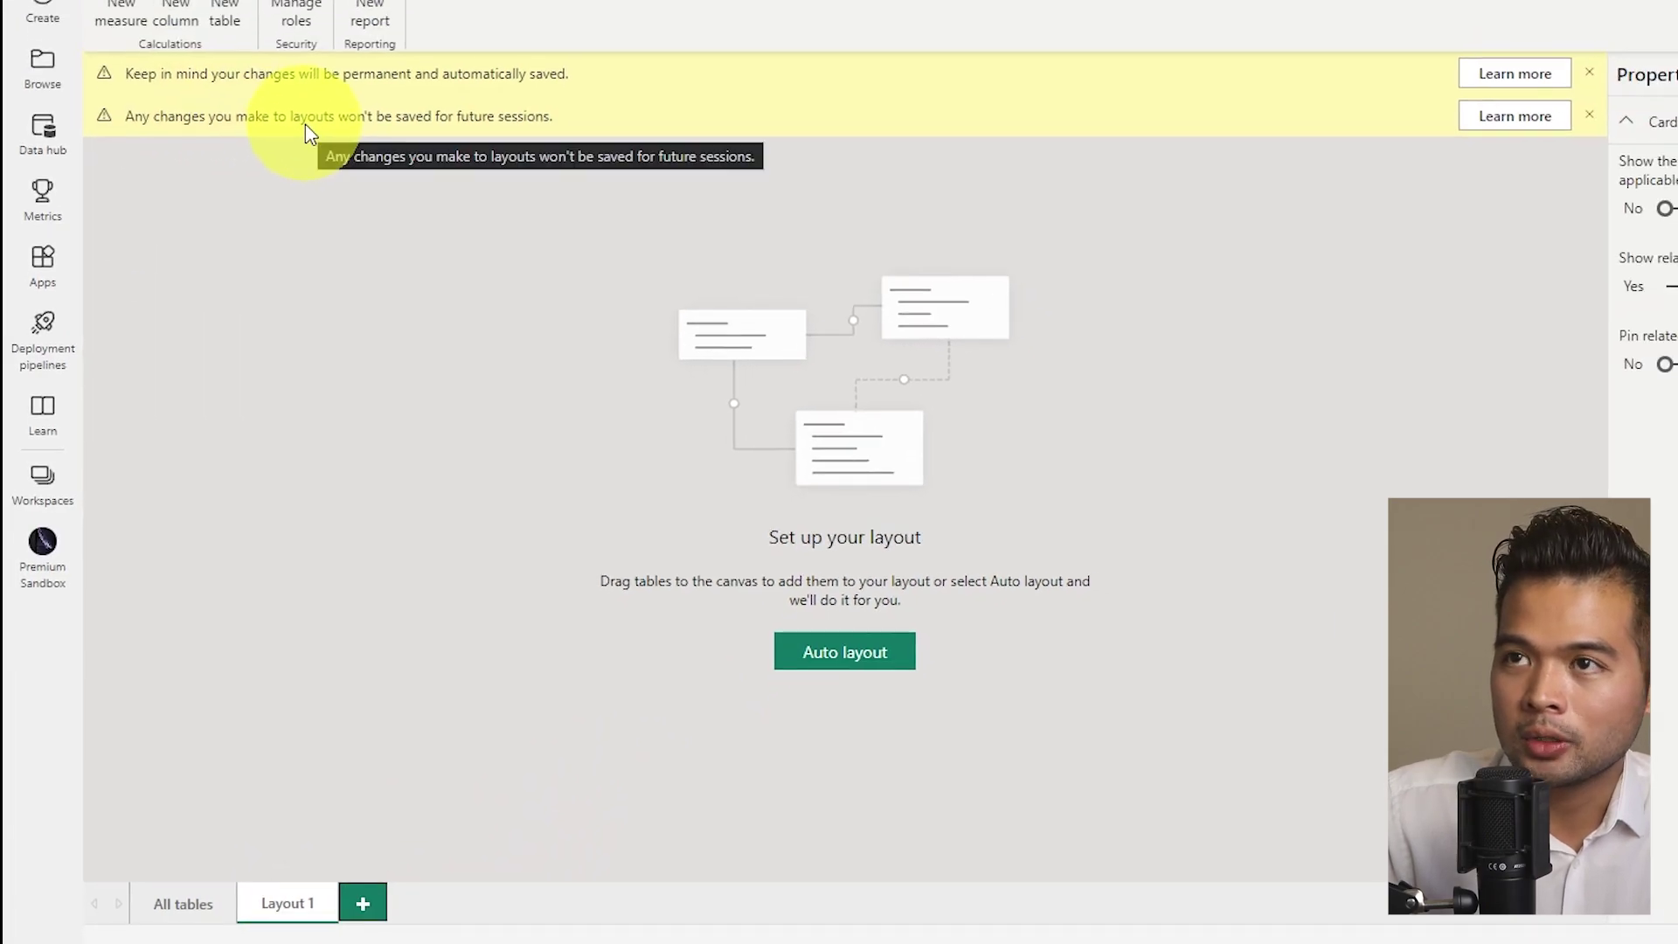
left_click(804, 660)
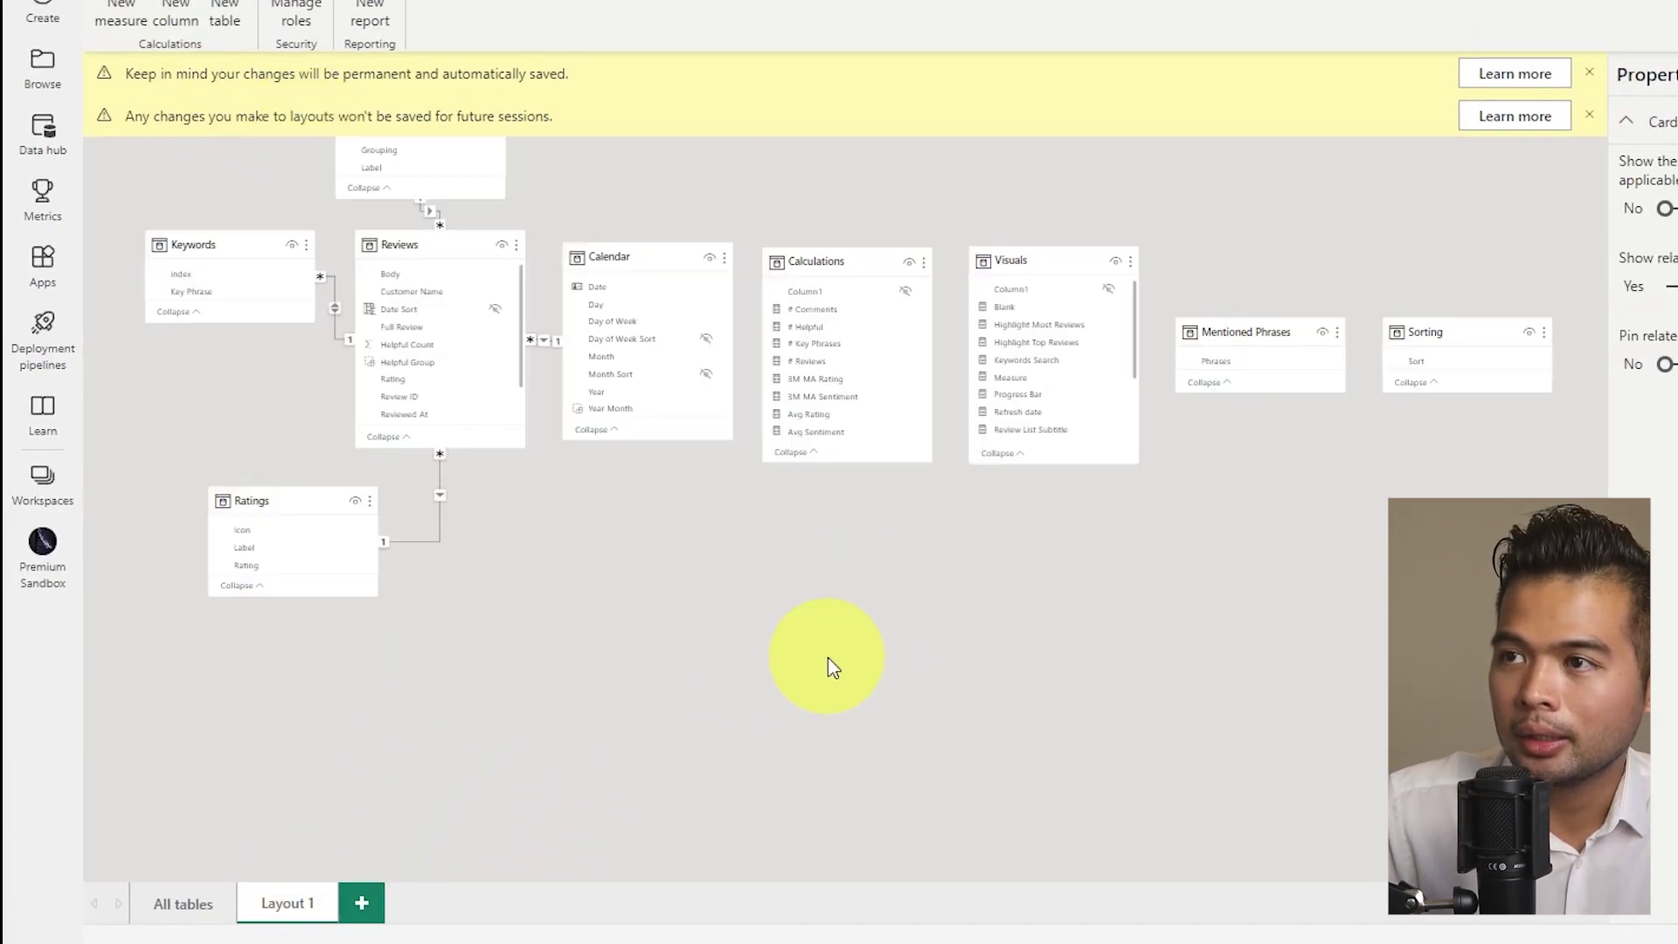
right_click(852, 267)
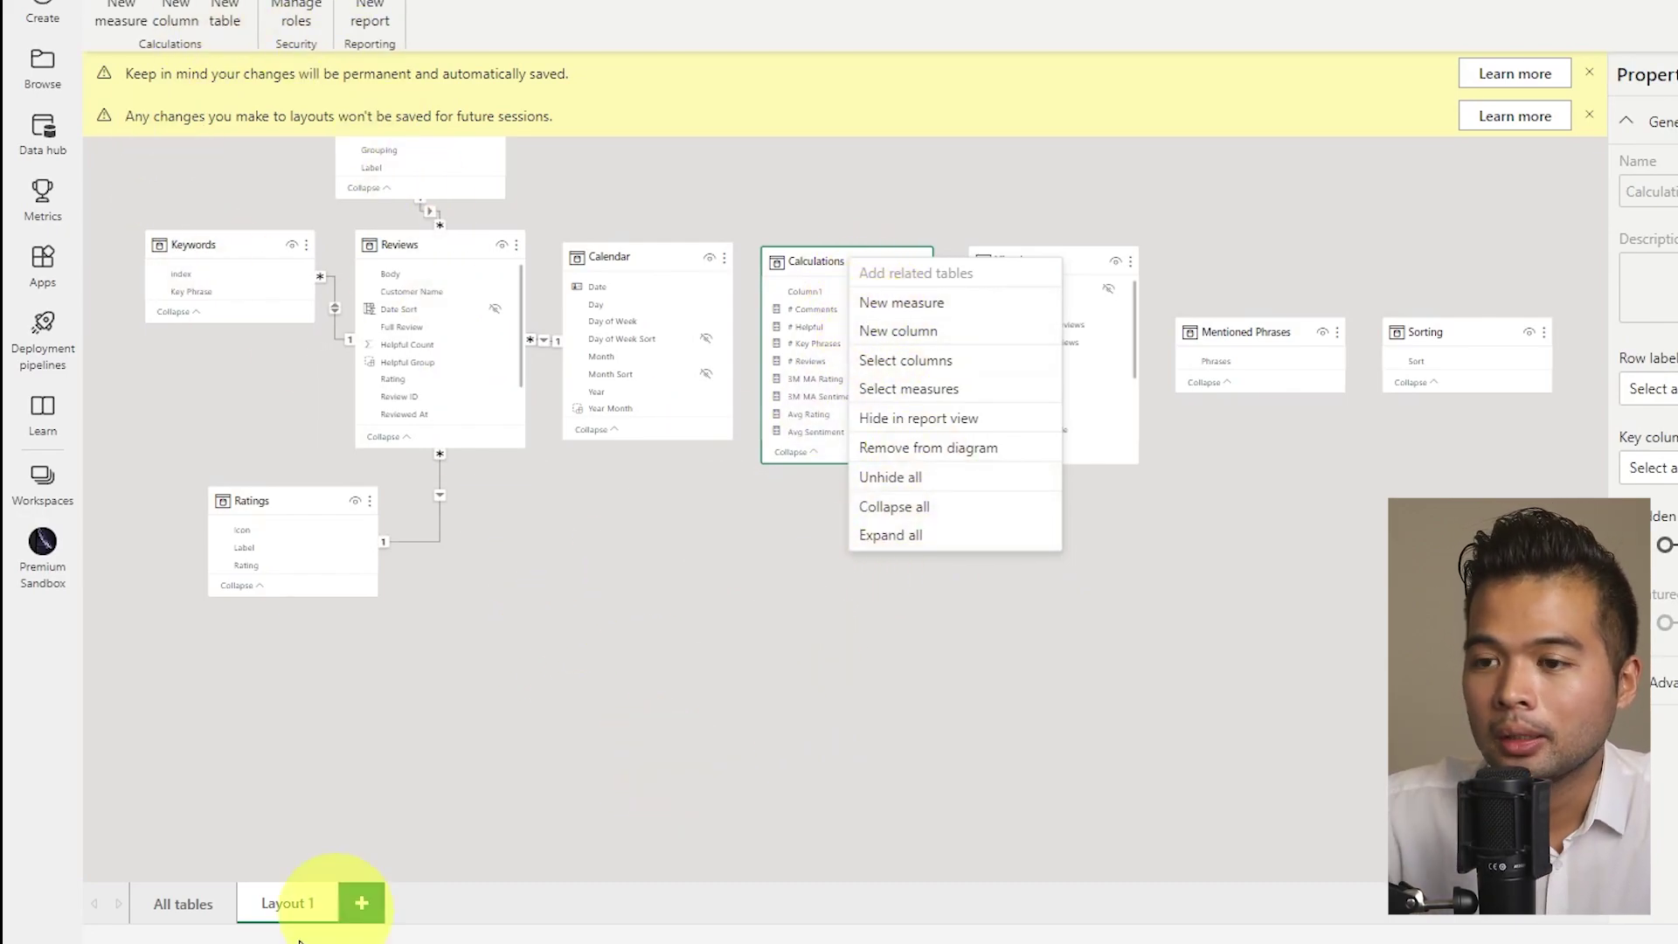
left_click(298, 887)
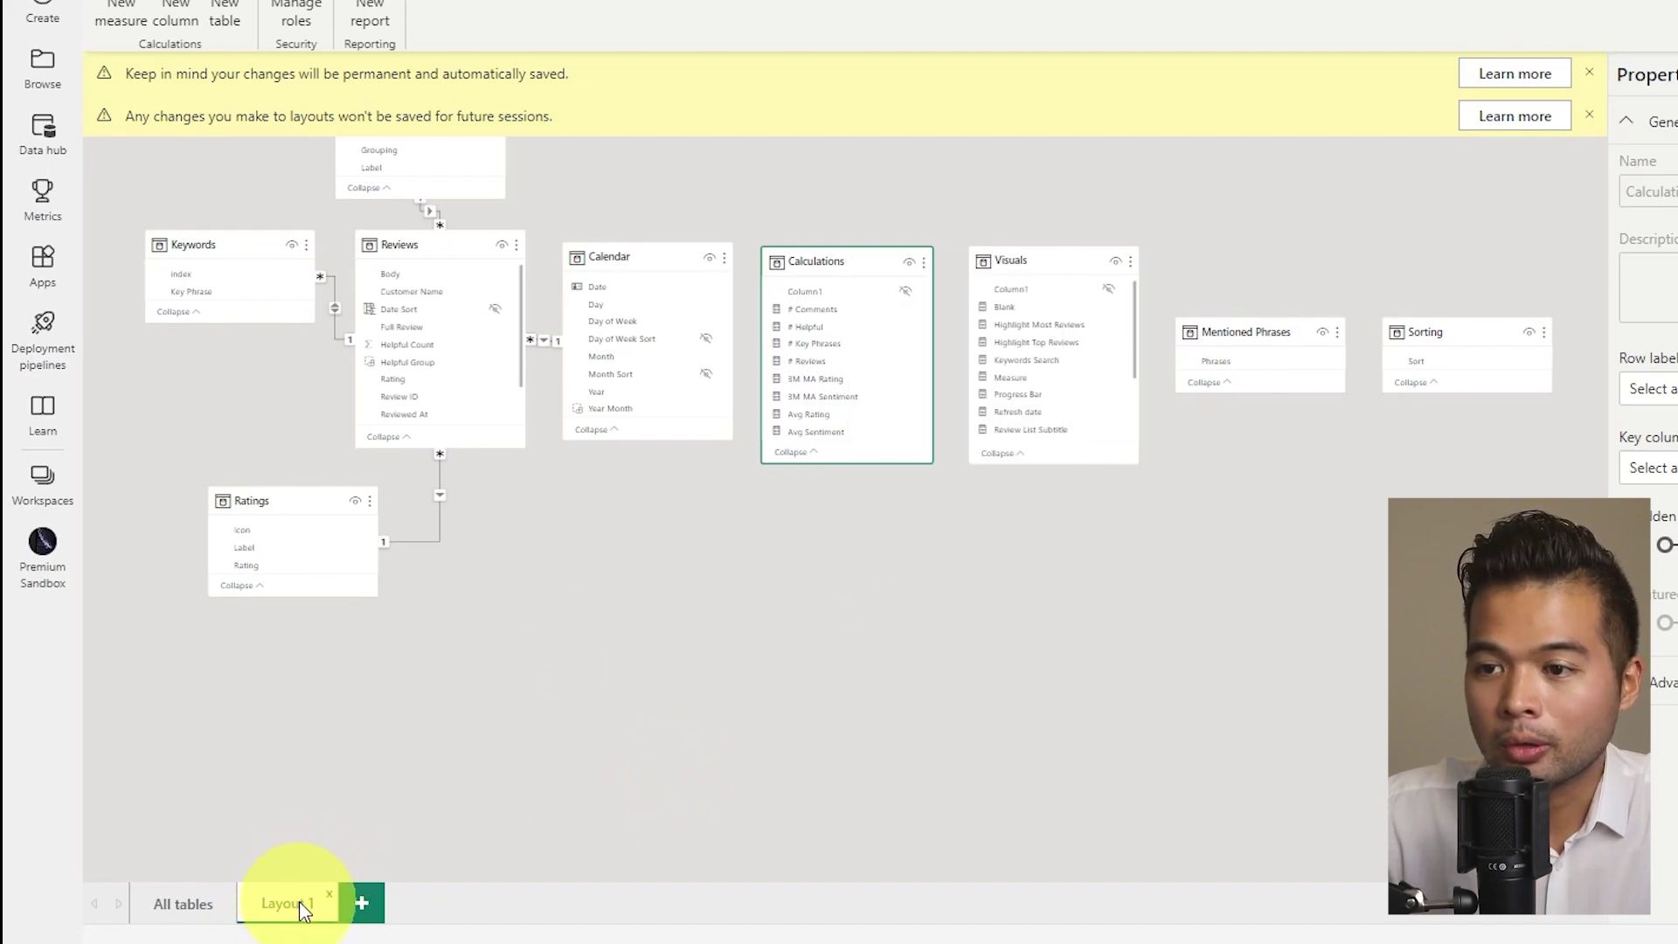
left_click(330, 900)
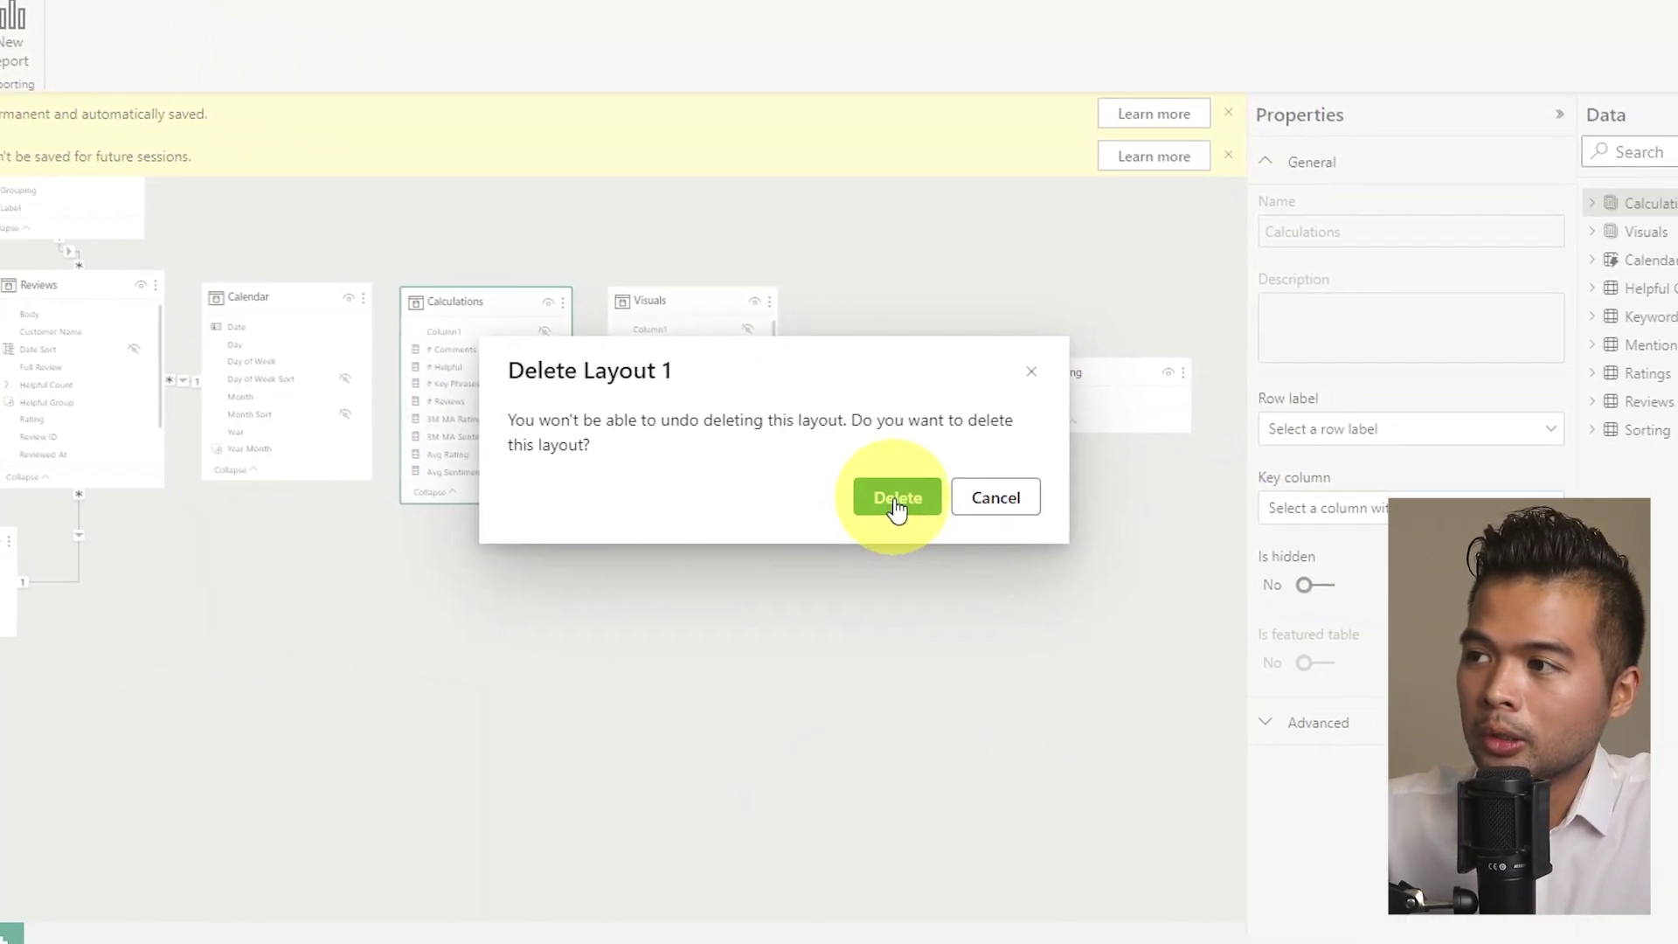
Step: Delete the Layout 1 diagram layout and move the Visuals table card up and left
left_click(1268, 559)
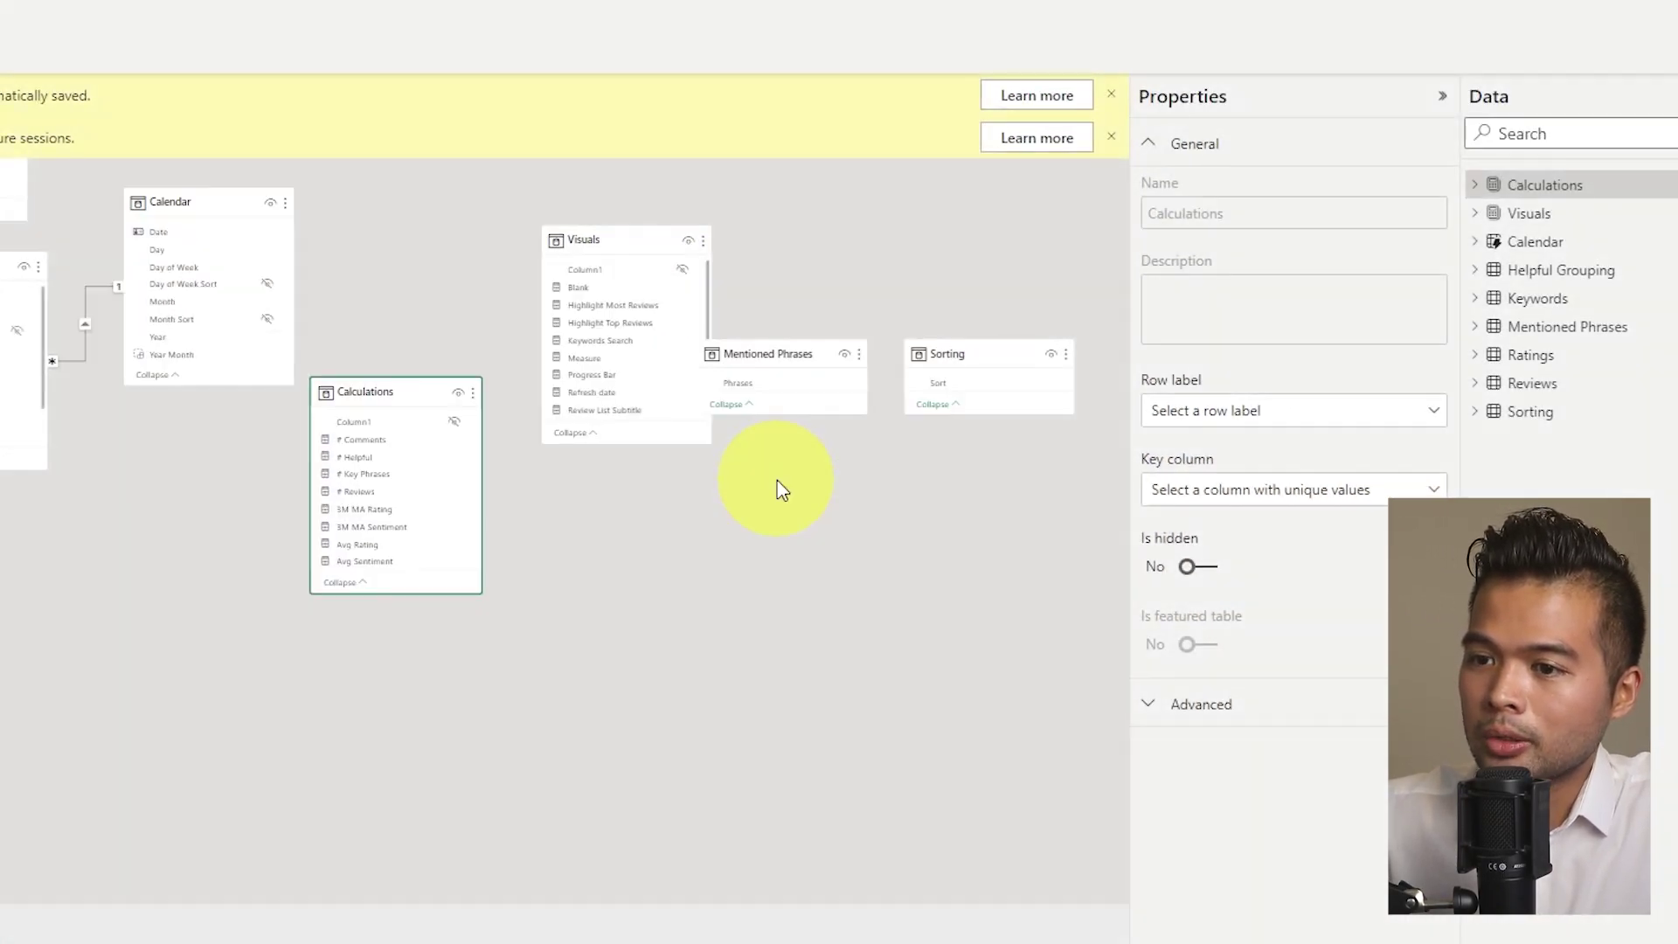
left_click(1111, 136)
left_click(1111, 94)
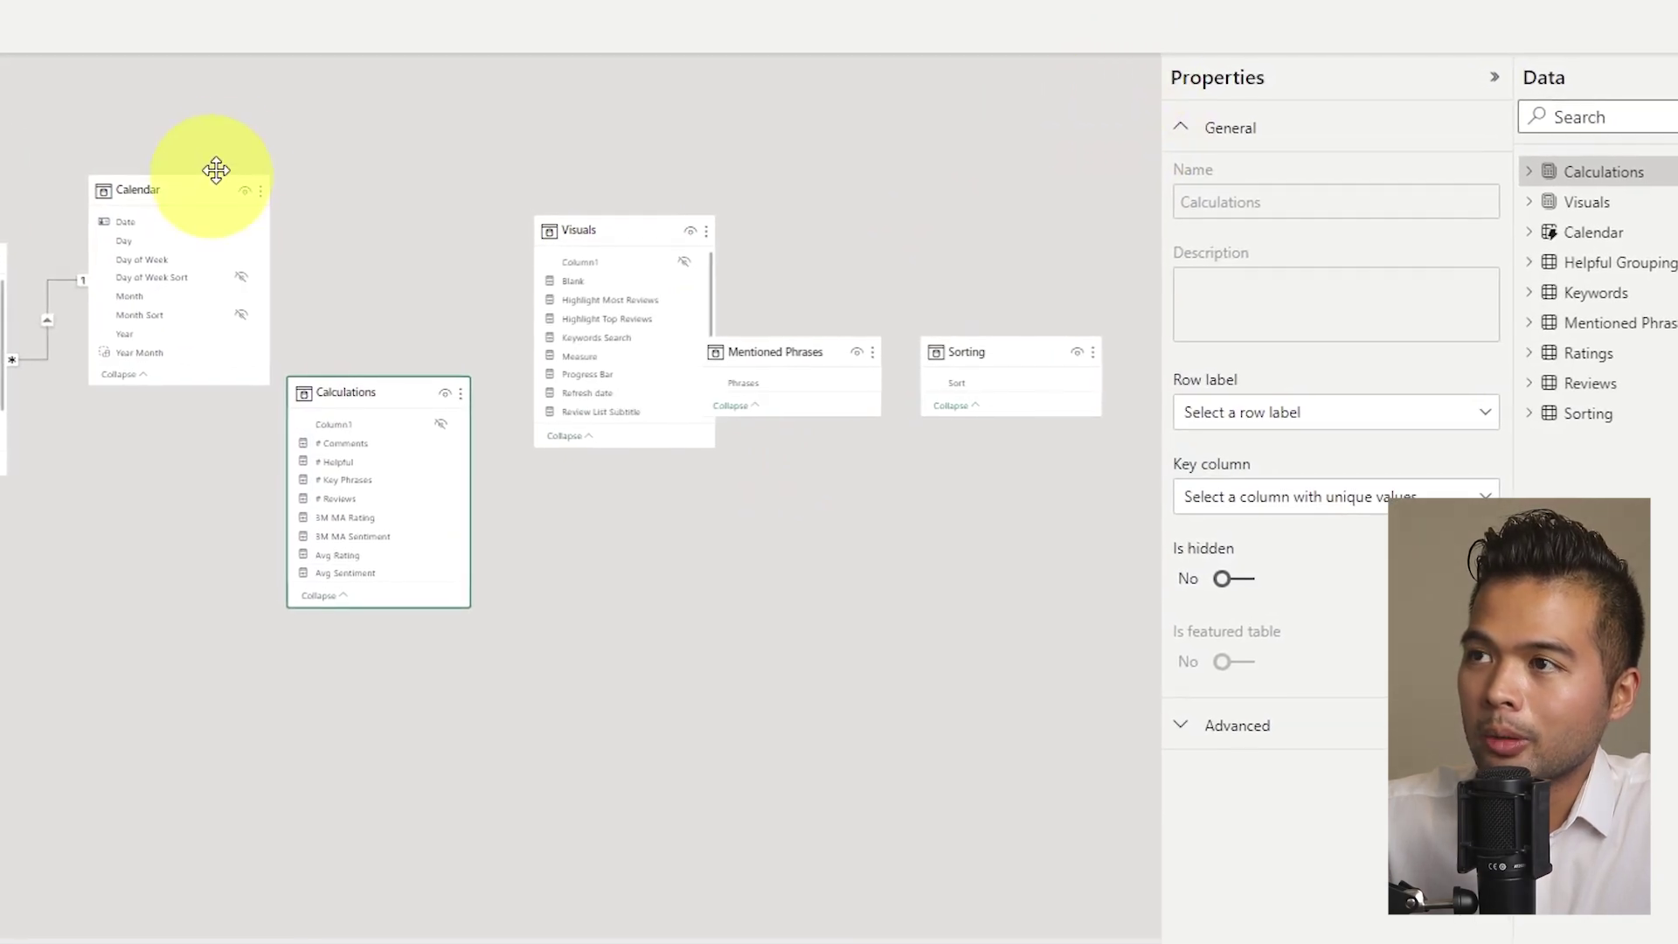
left_click_drag(542, 232, 502, 193)
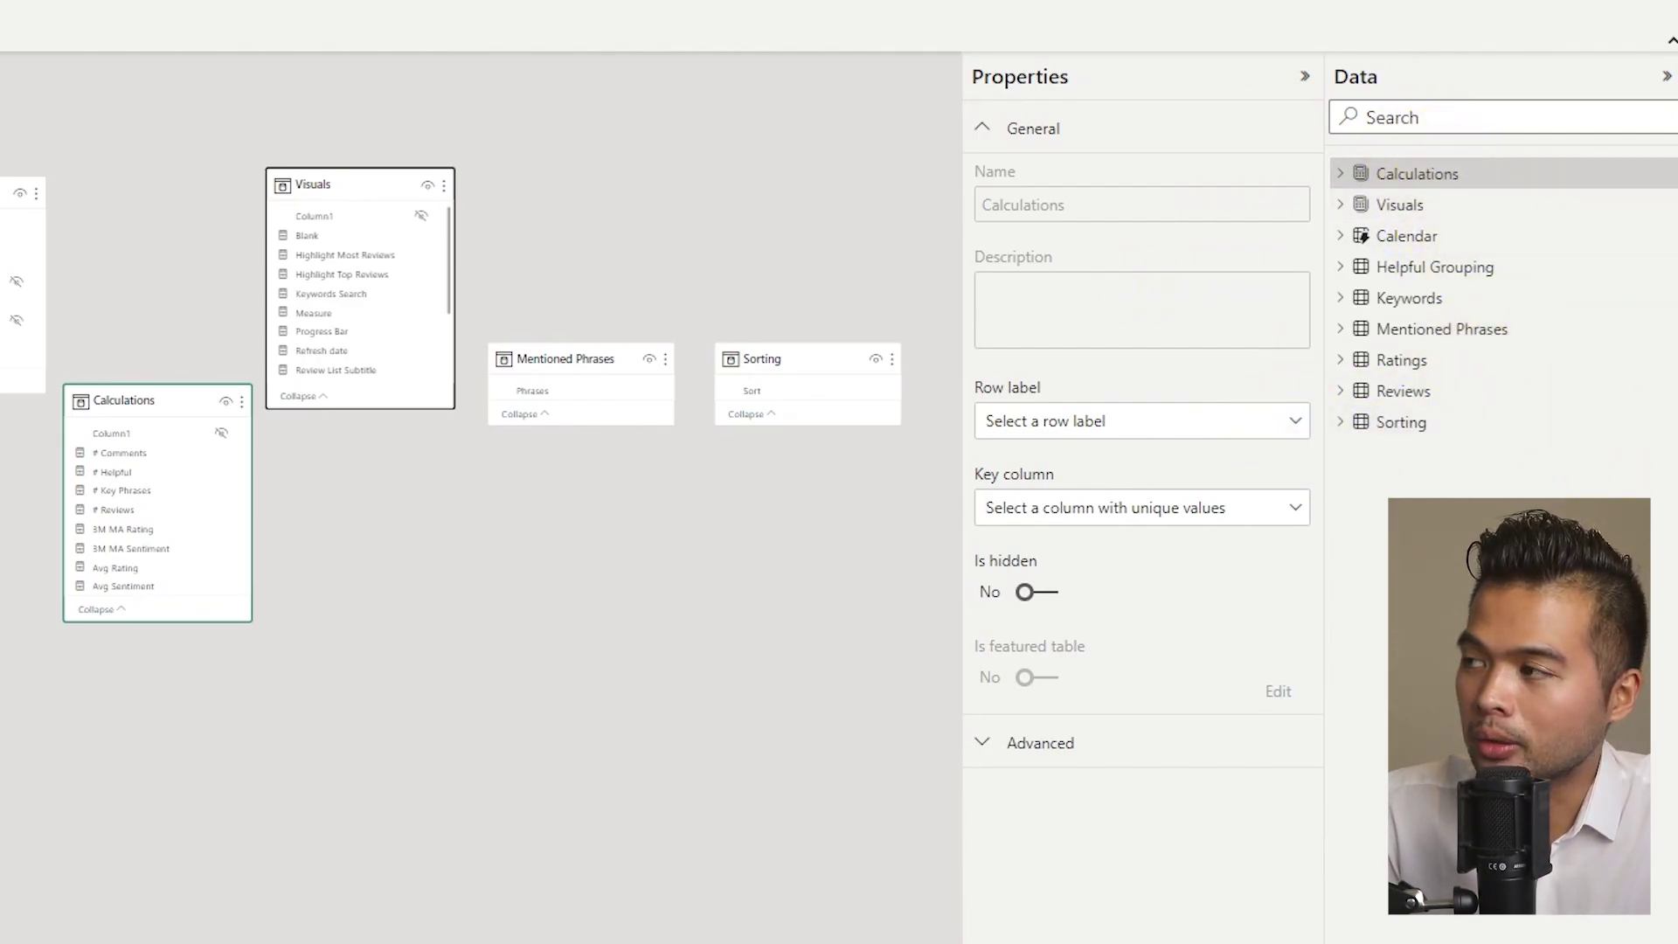
Step: Browse the Calculations measures and Calendar columns in the Data pane, checking the Calendar table's options
left_click(1343, 179)
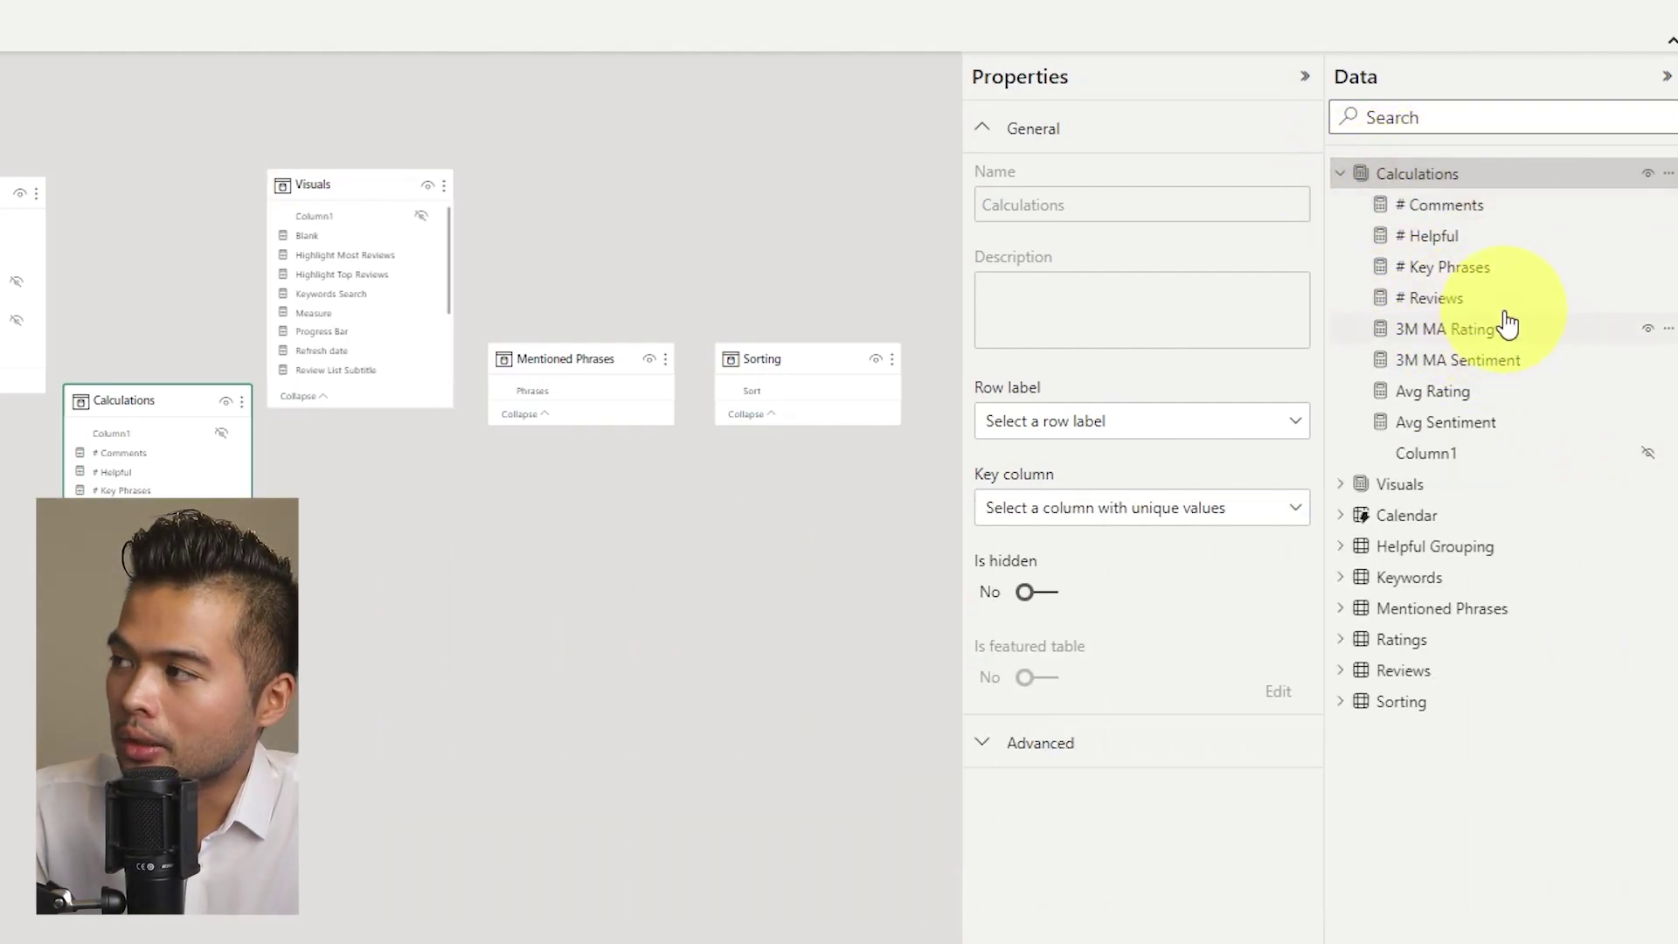
left_click(1340, 173)
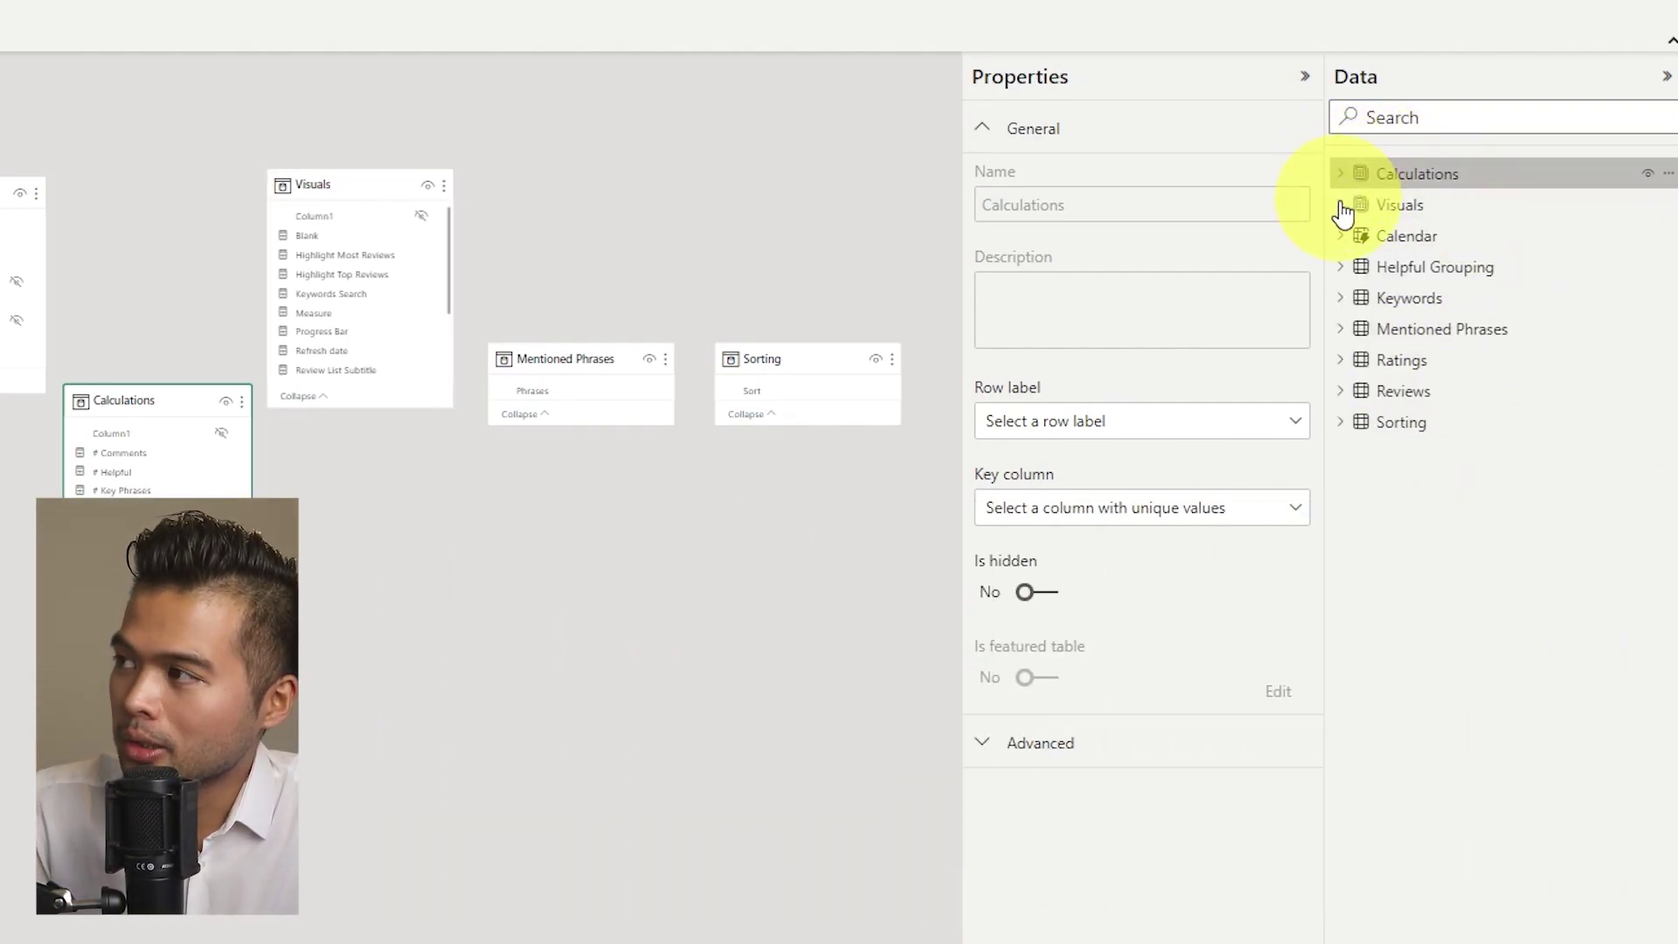
left_click(1343, 240)
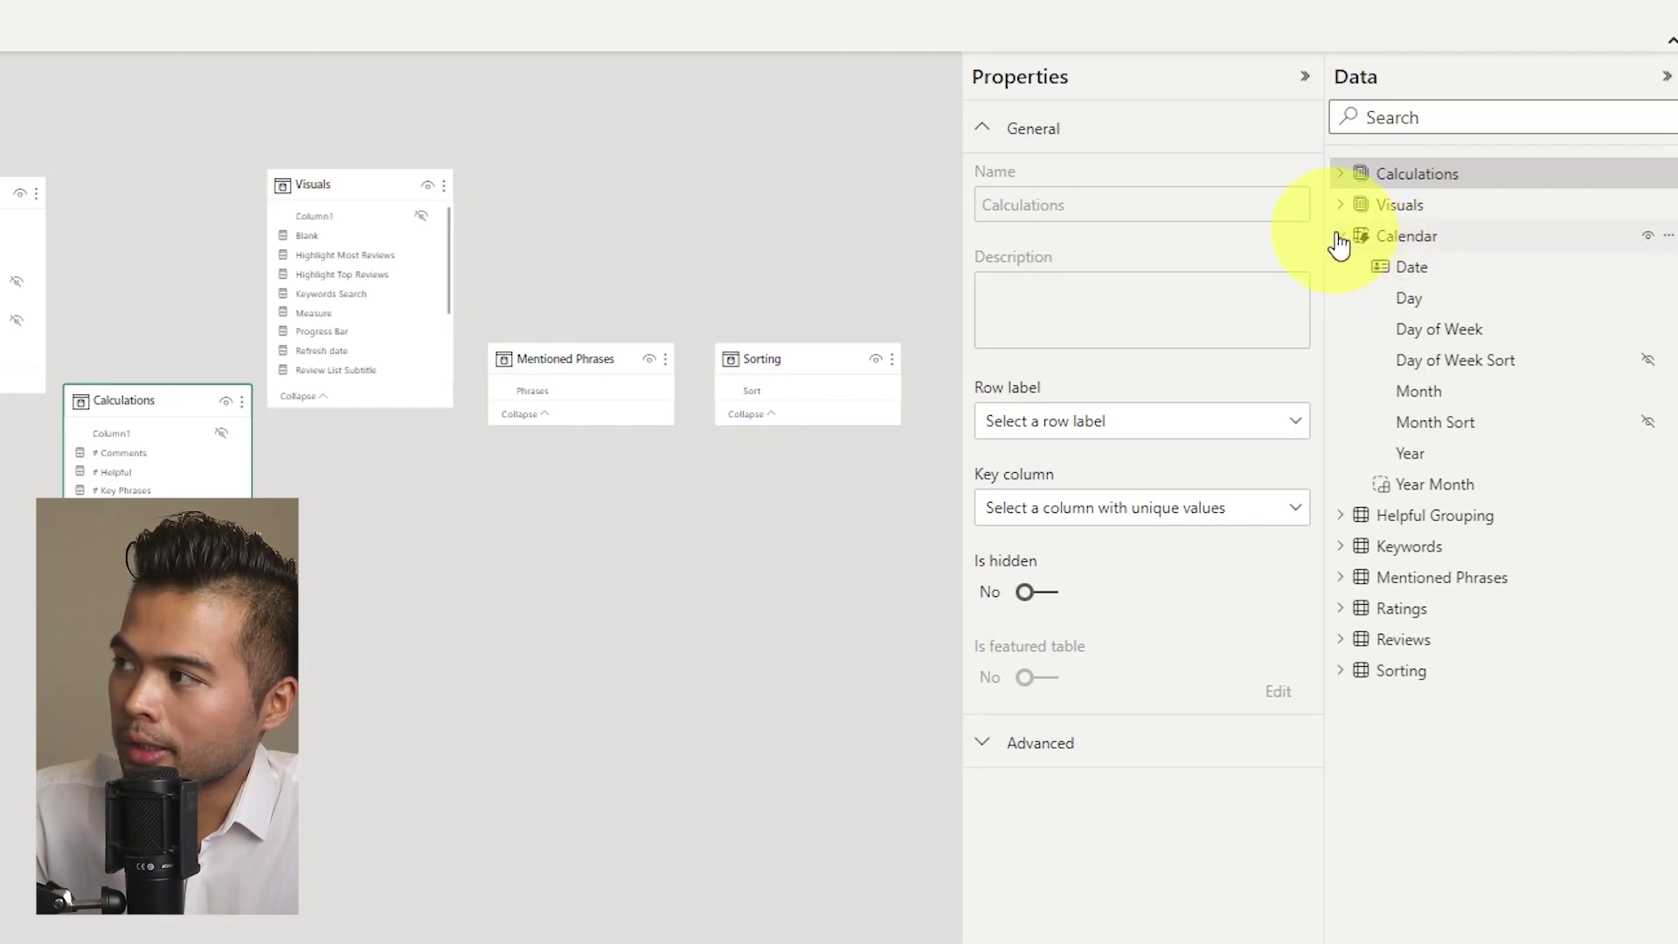
left_click(1339, 235)
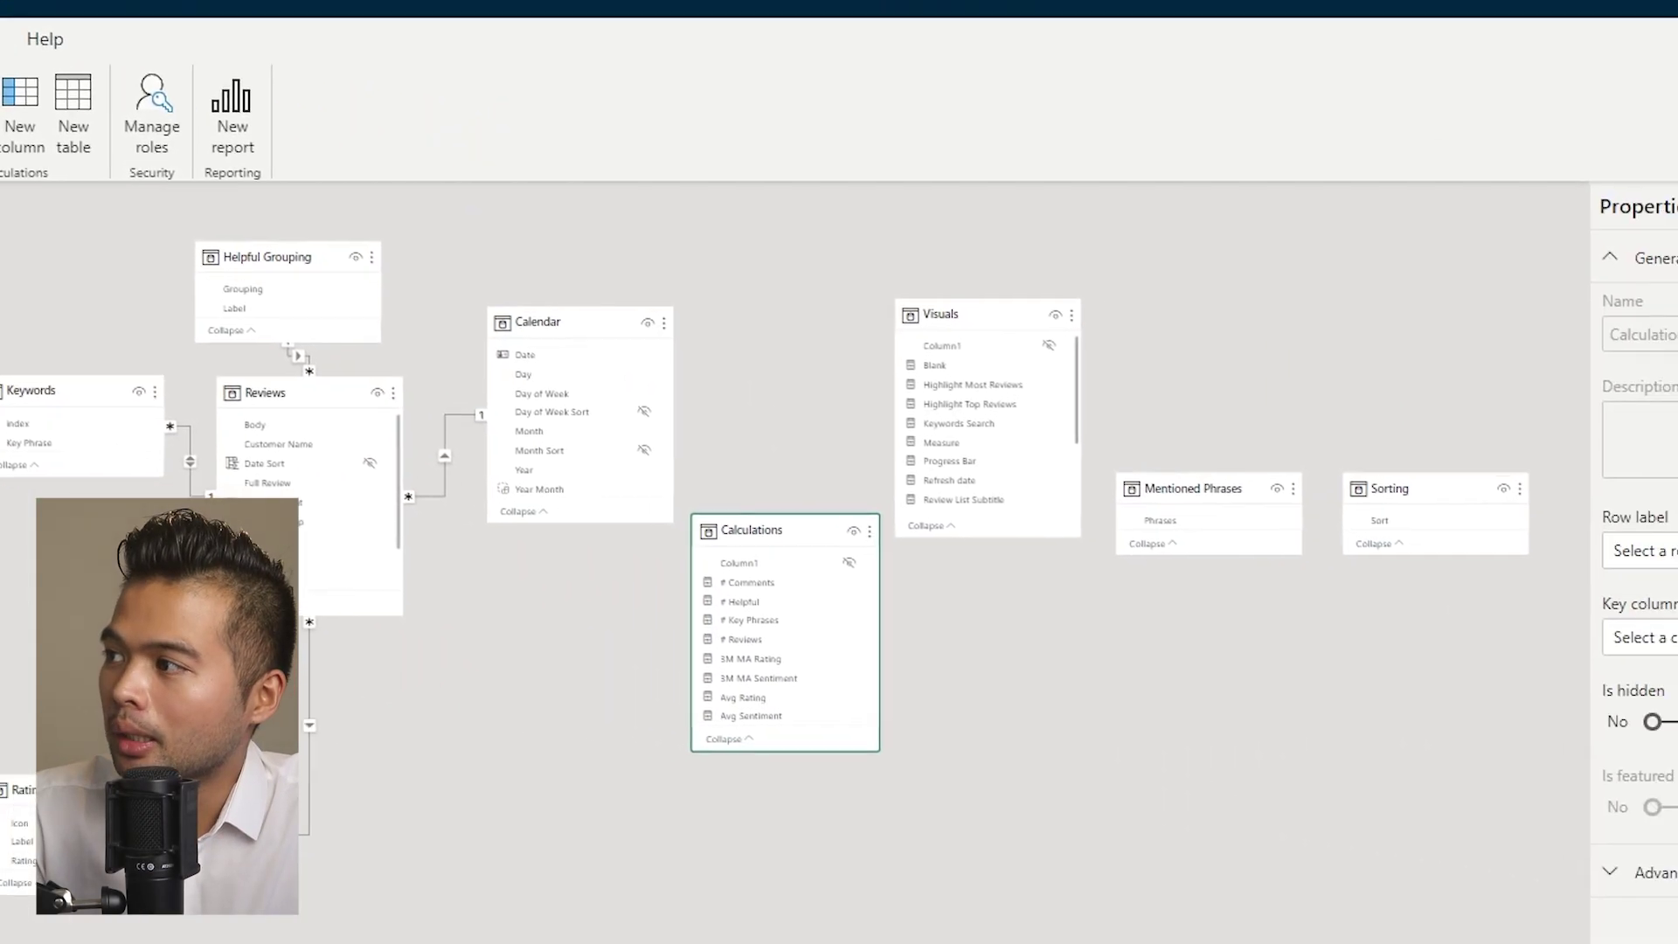
right_click(1401, 511)
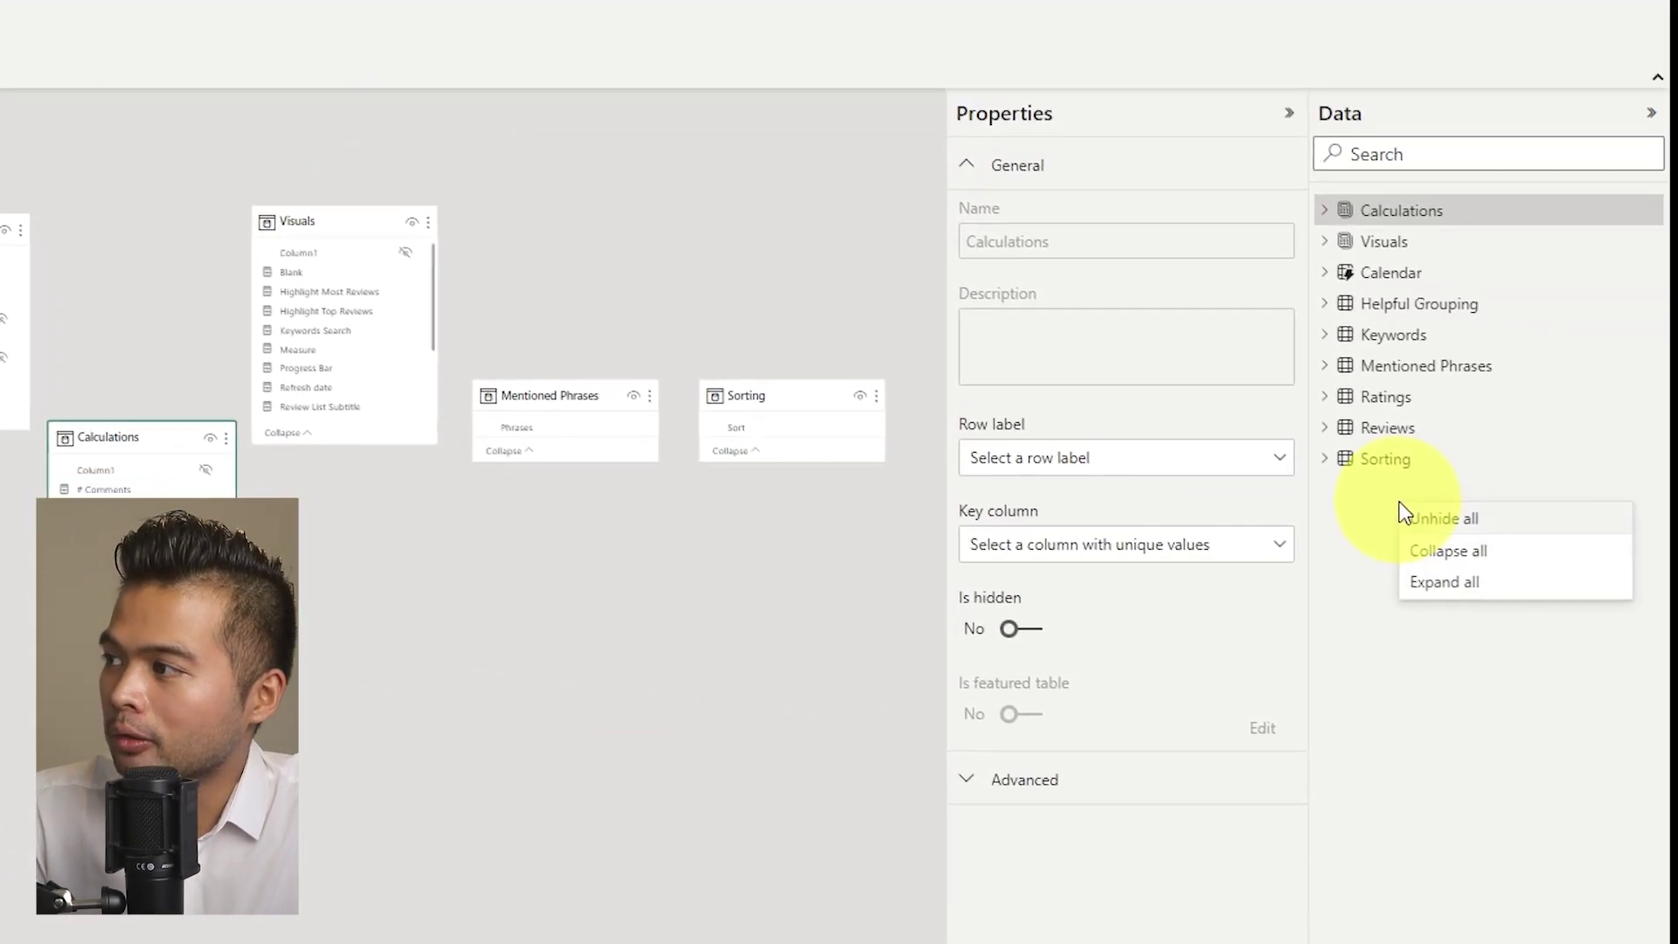
key("Escape")
left_click(1384, 275)
right_click(1381, 271)
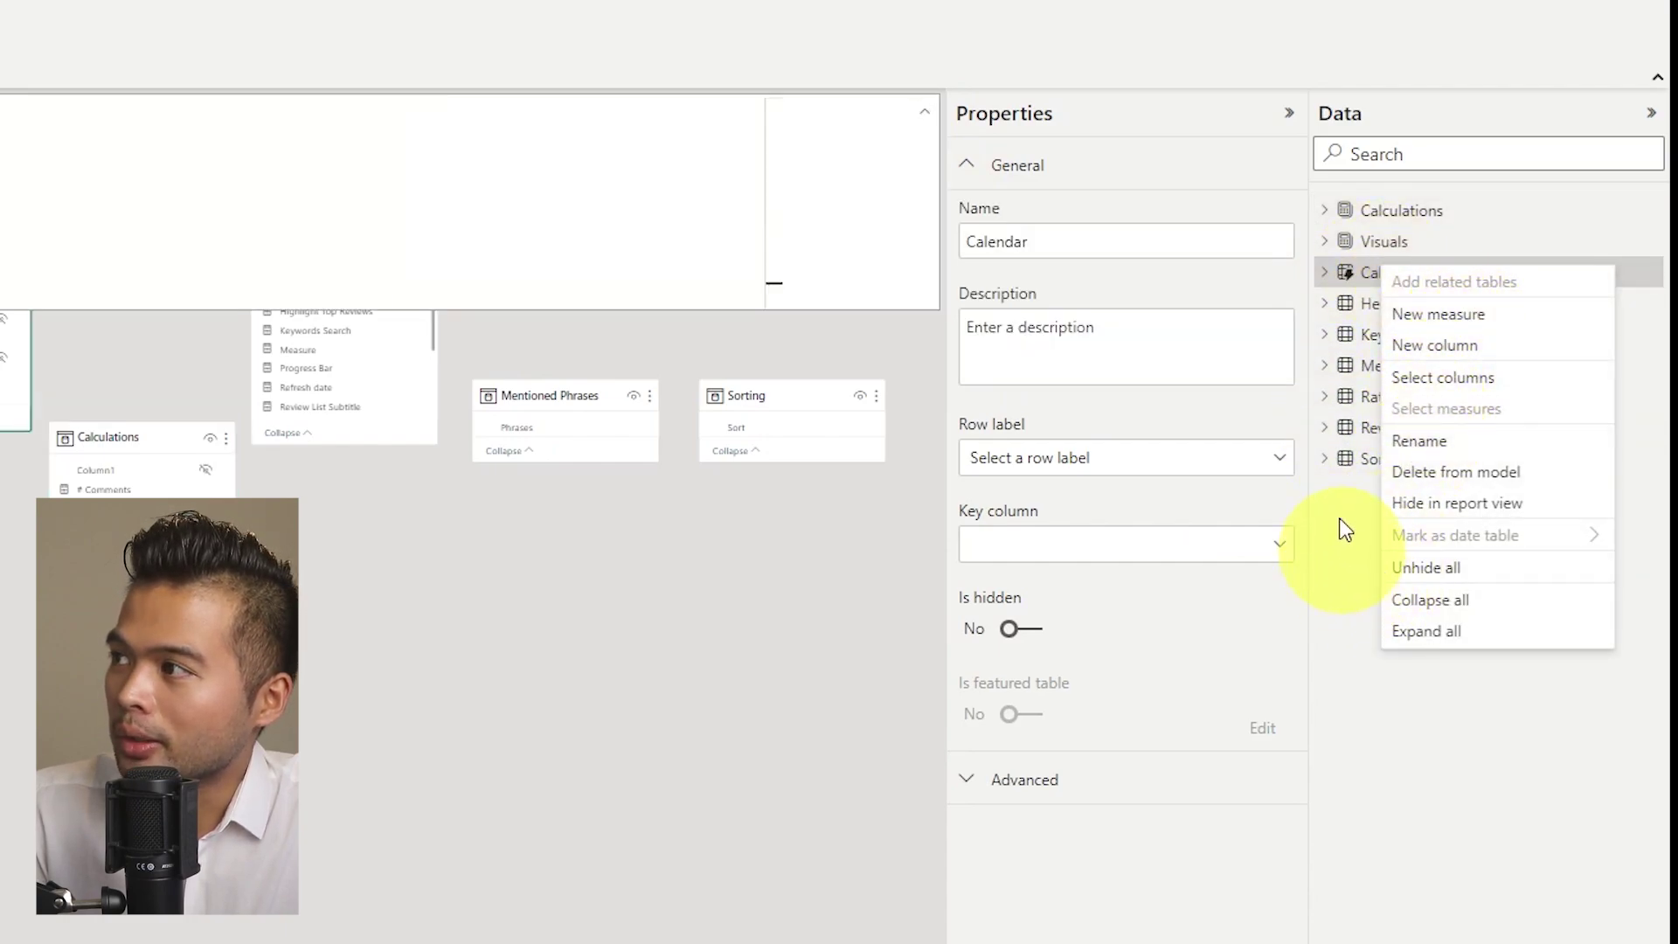
left_click(1350, 559)
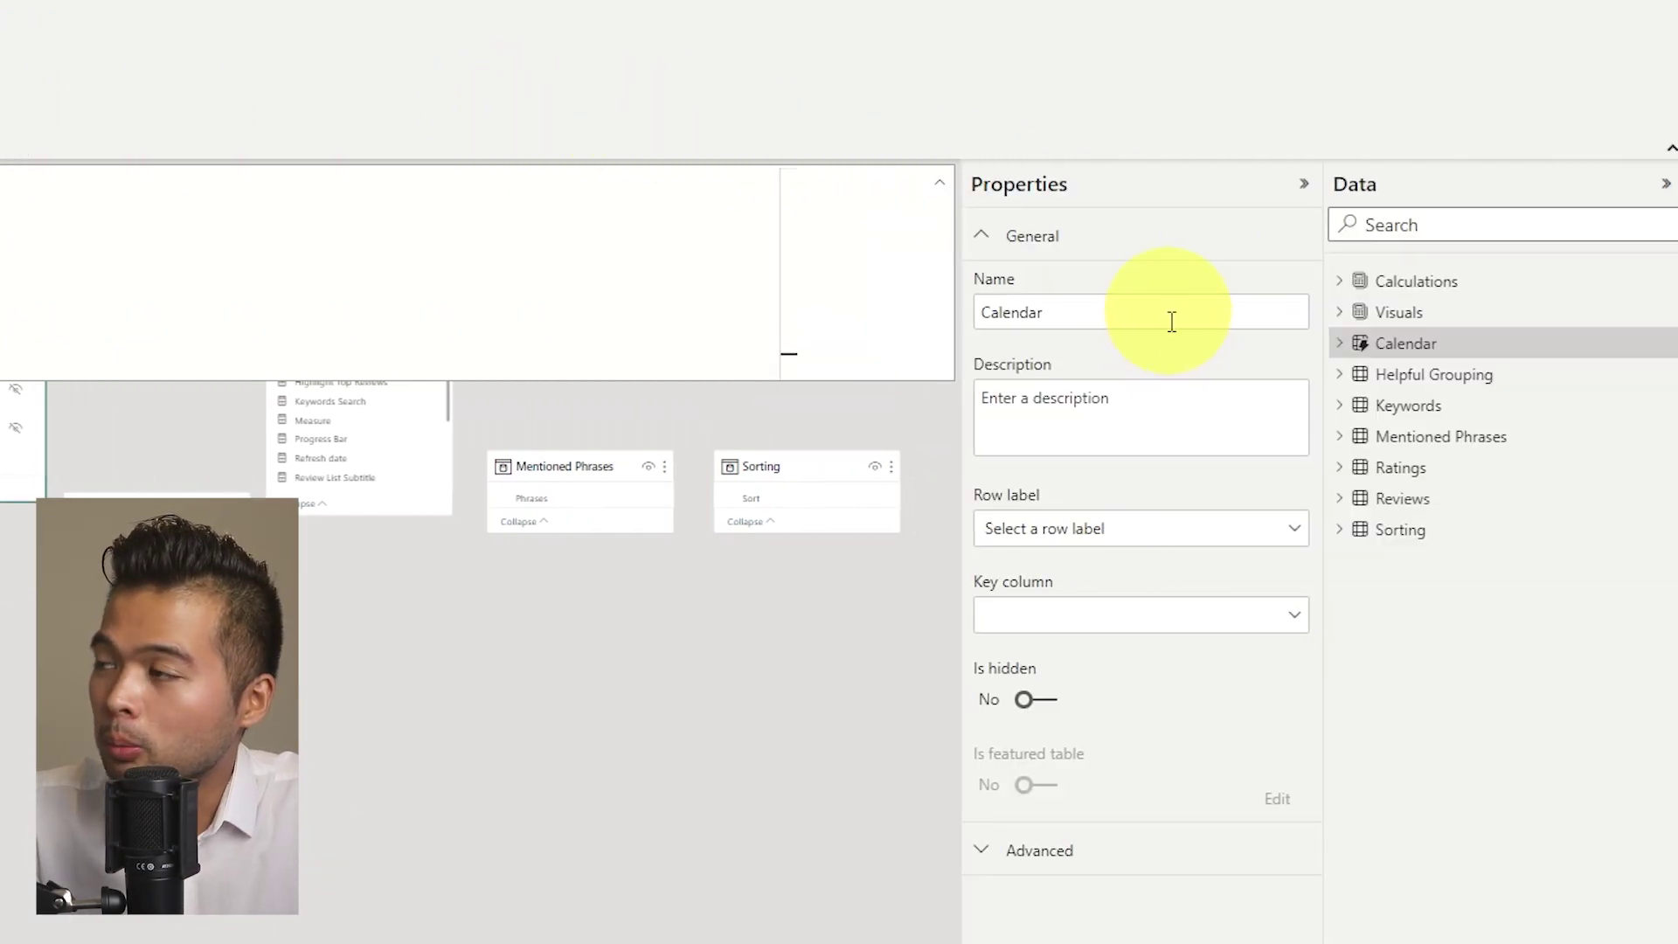
Step: View the Helpful Grouping field, then the Highlight Top Reviews measure's DAX in the Visuals table
left_click(1351, 376)
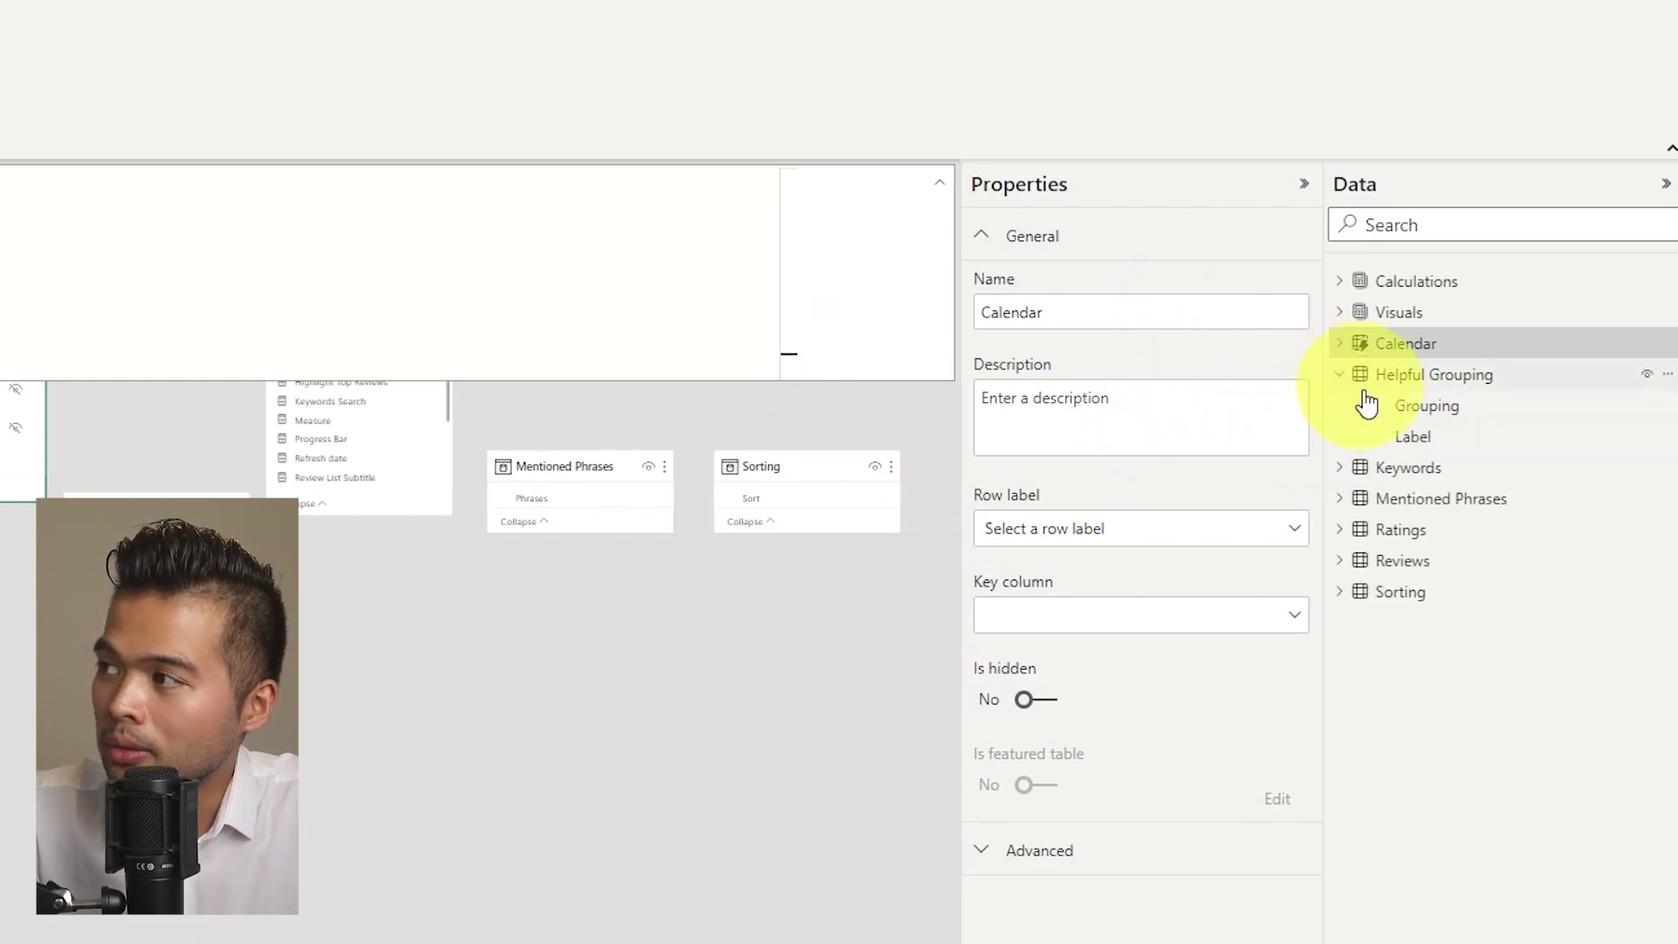
left_click(1373, 407)
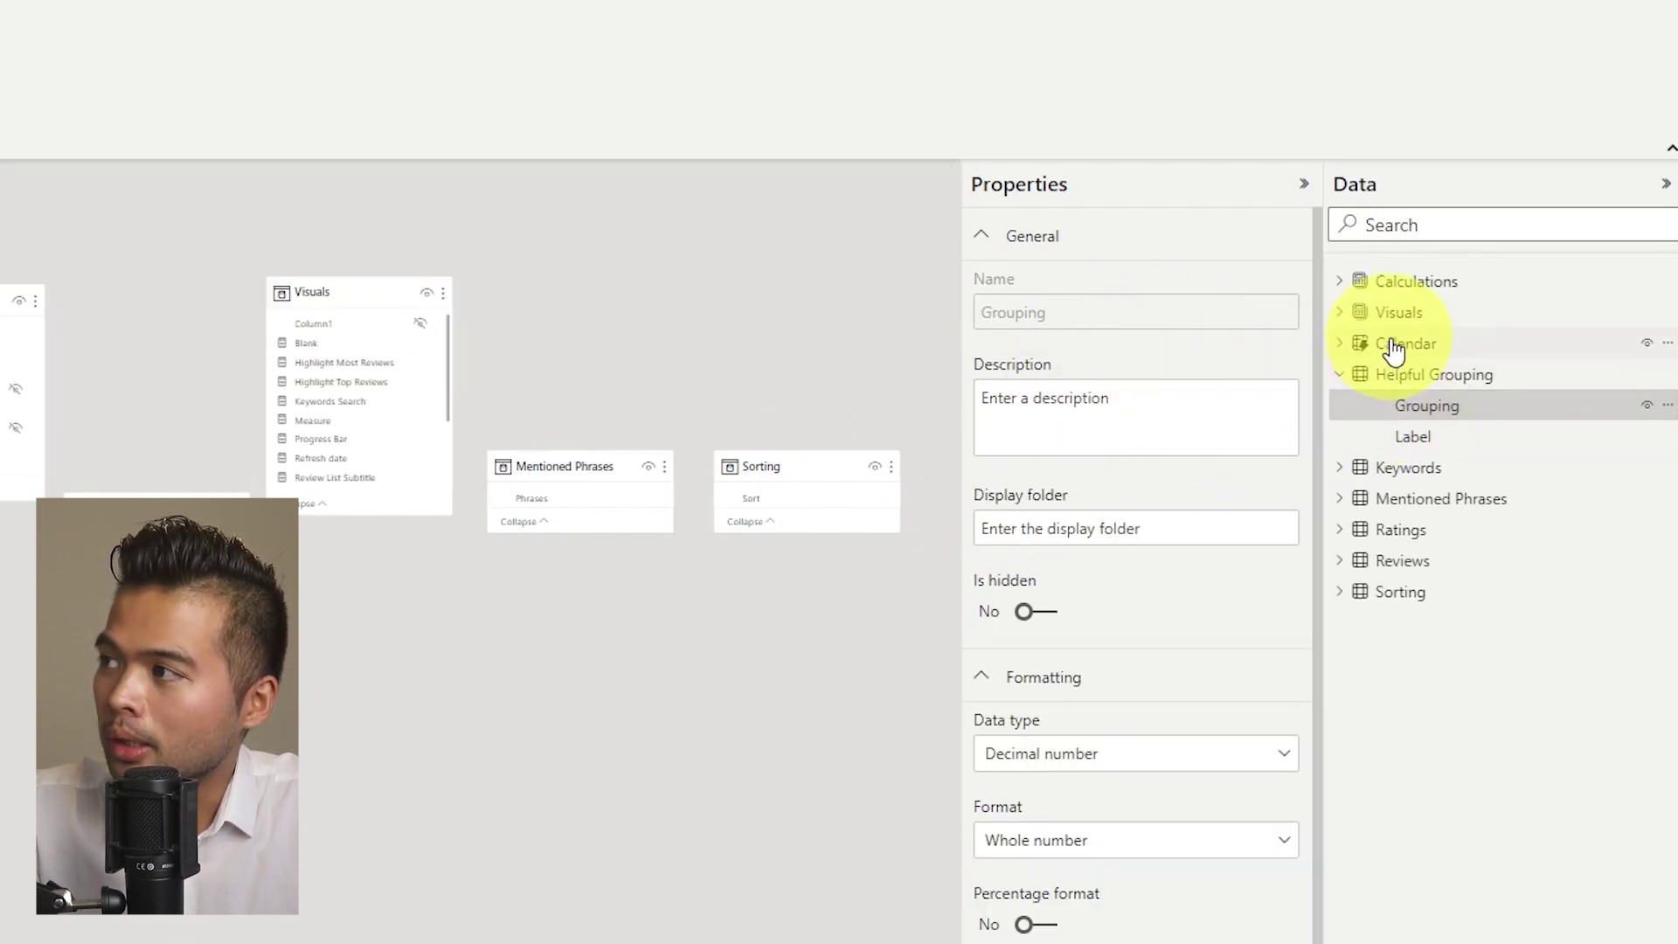
left_click(1370, 312)
left_click(1340, 312)
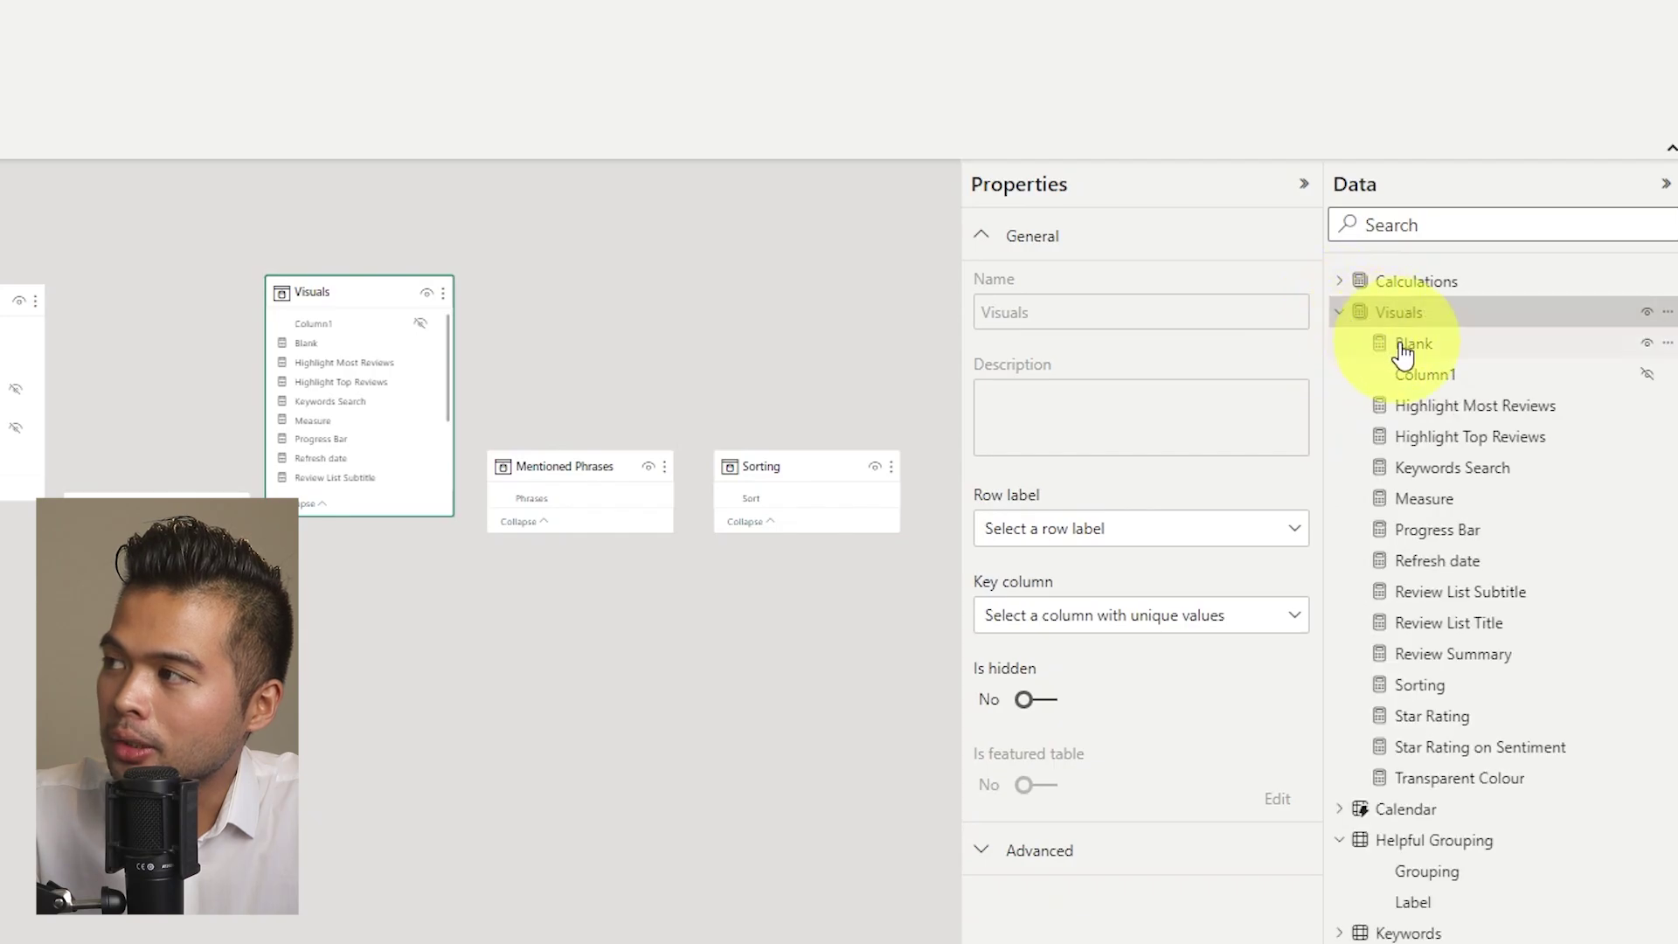
left_click(1434, 440)
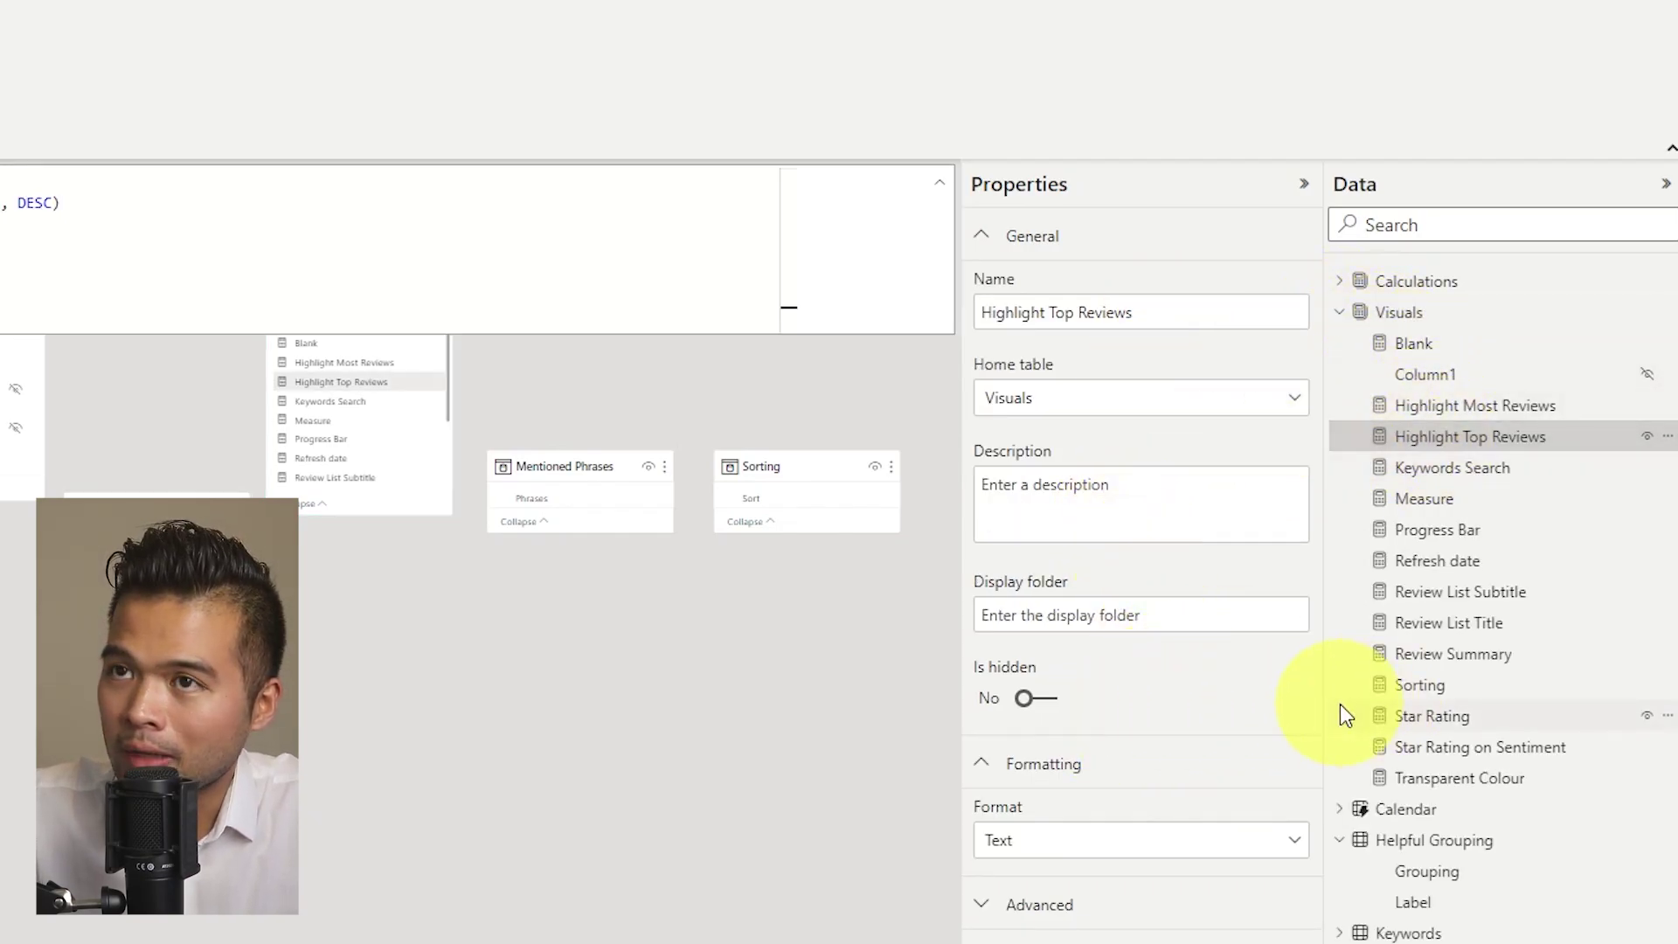
left_click(1341, 313)
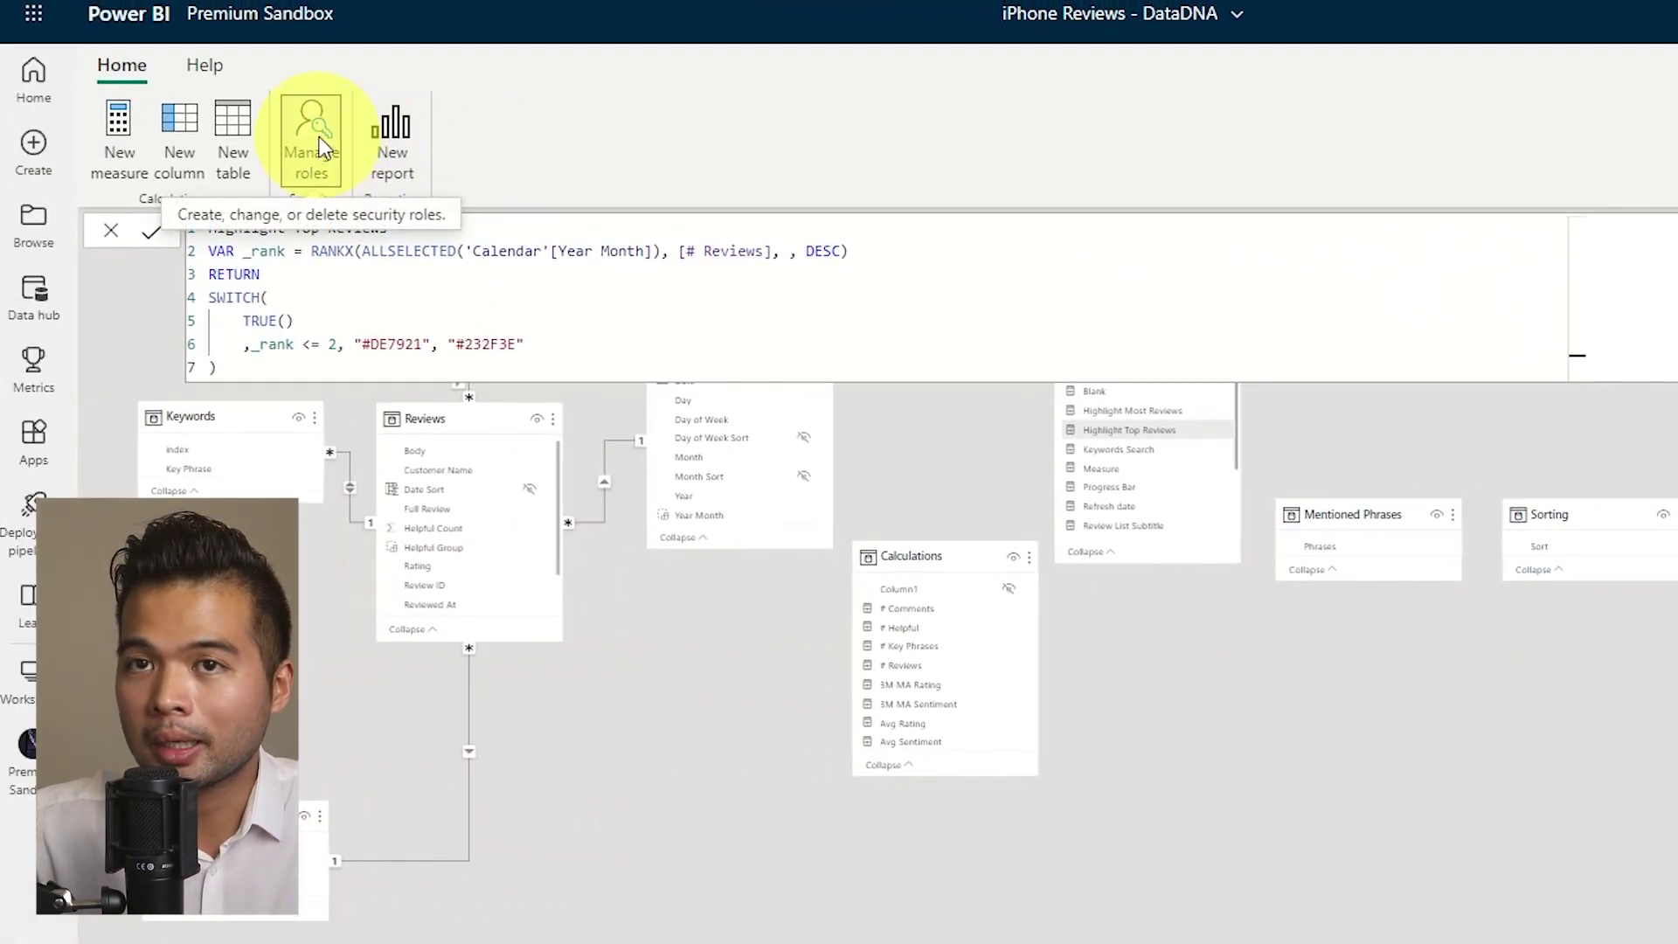
Step: Review the model's security roles in Manage roles, then add an empty Measure 2
left_click(318, 136)
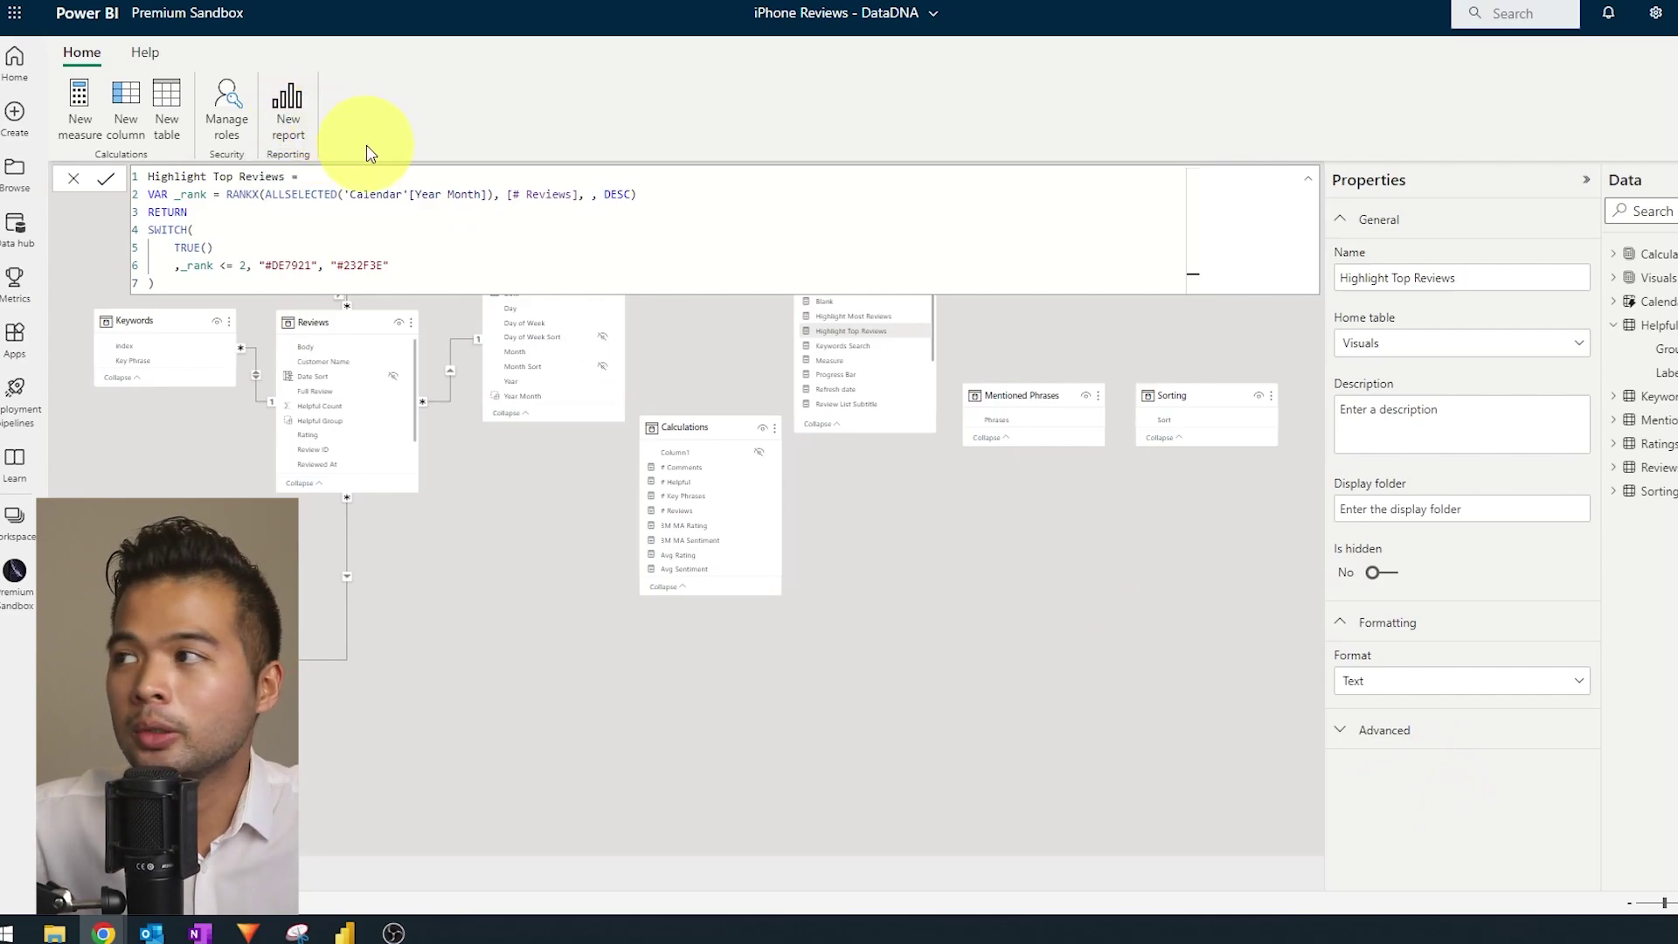
left_click(84, 122)
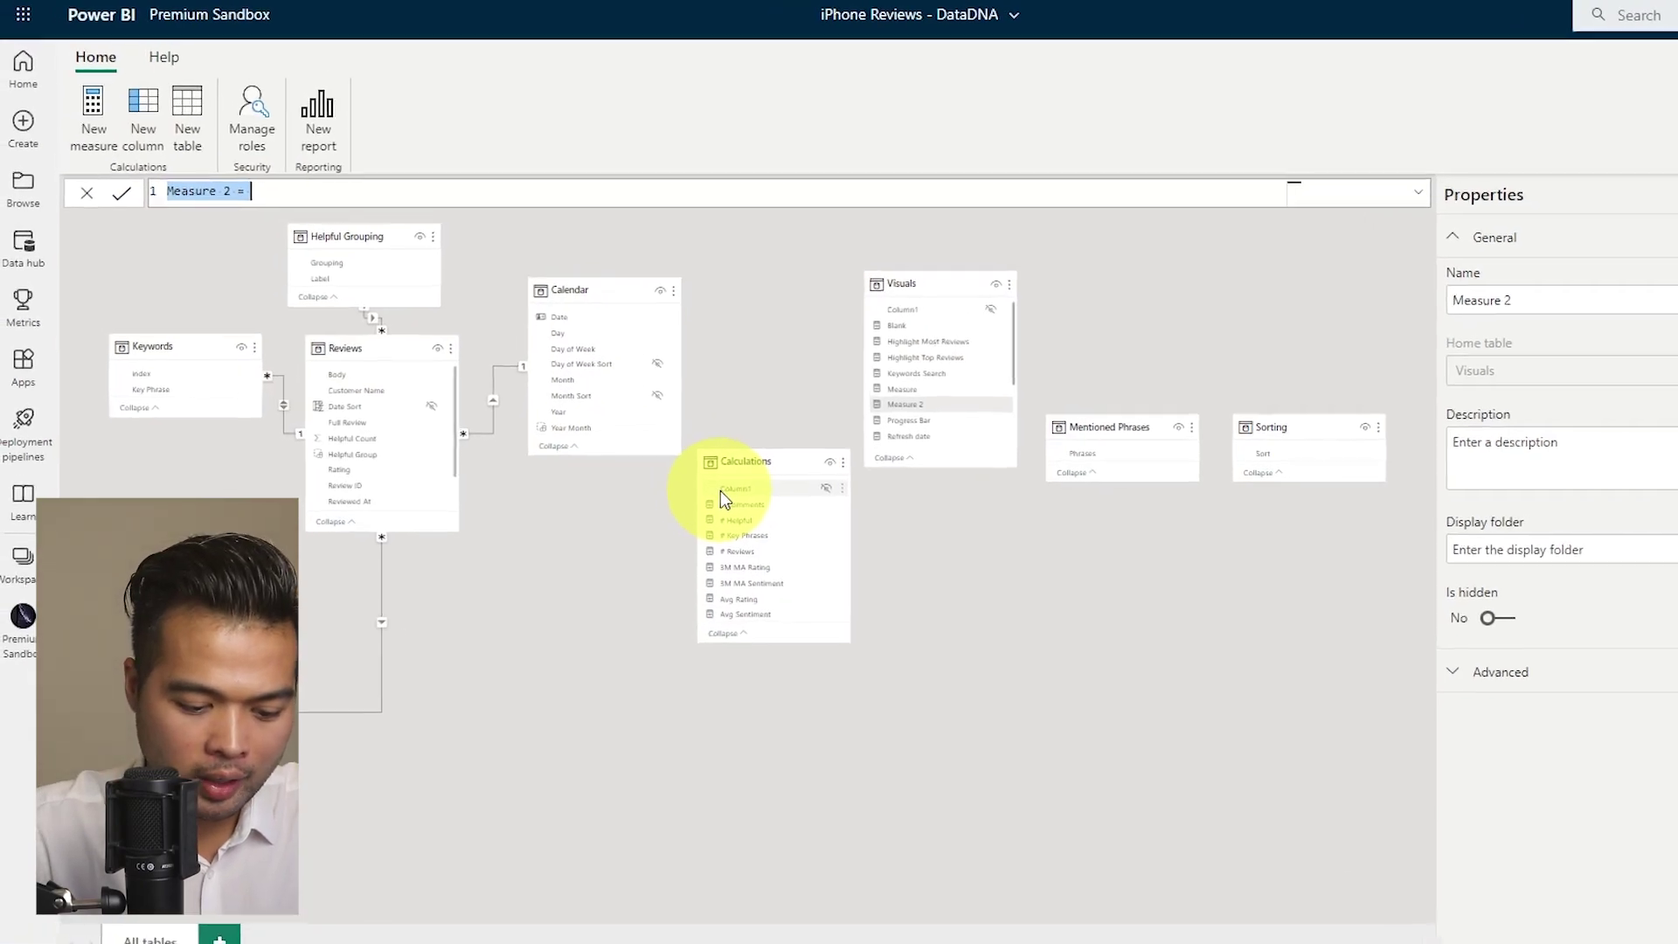
Step: Enter and commit the formula Error = 1 + "a" for the new measure
type("Error")
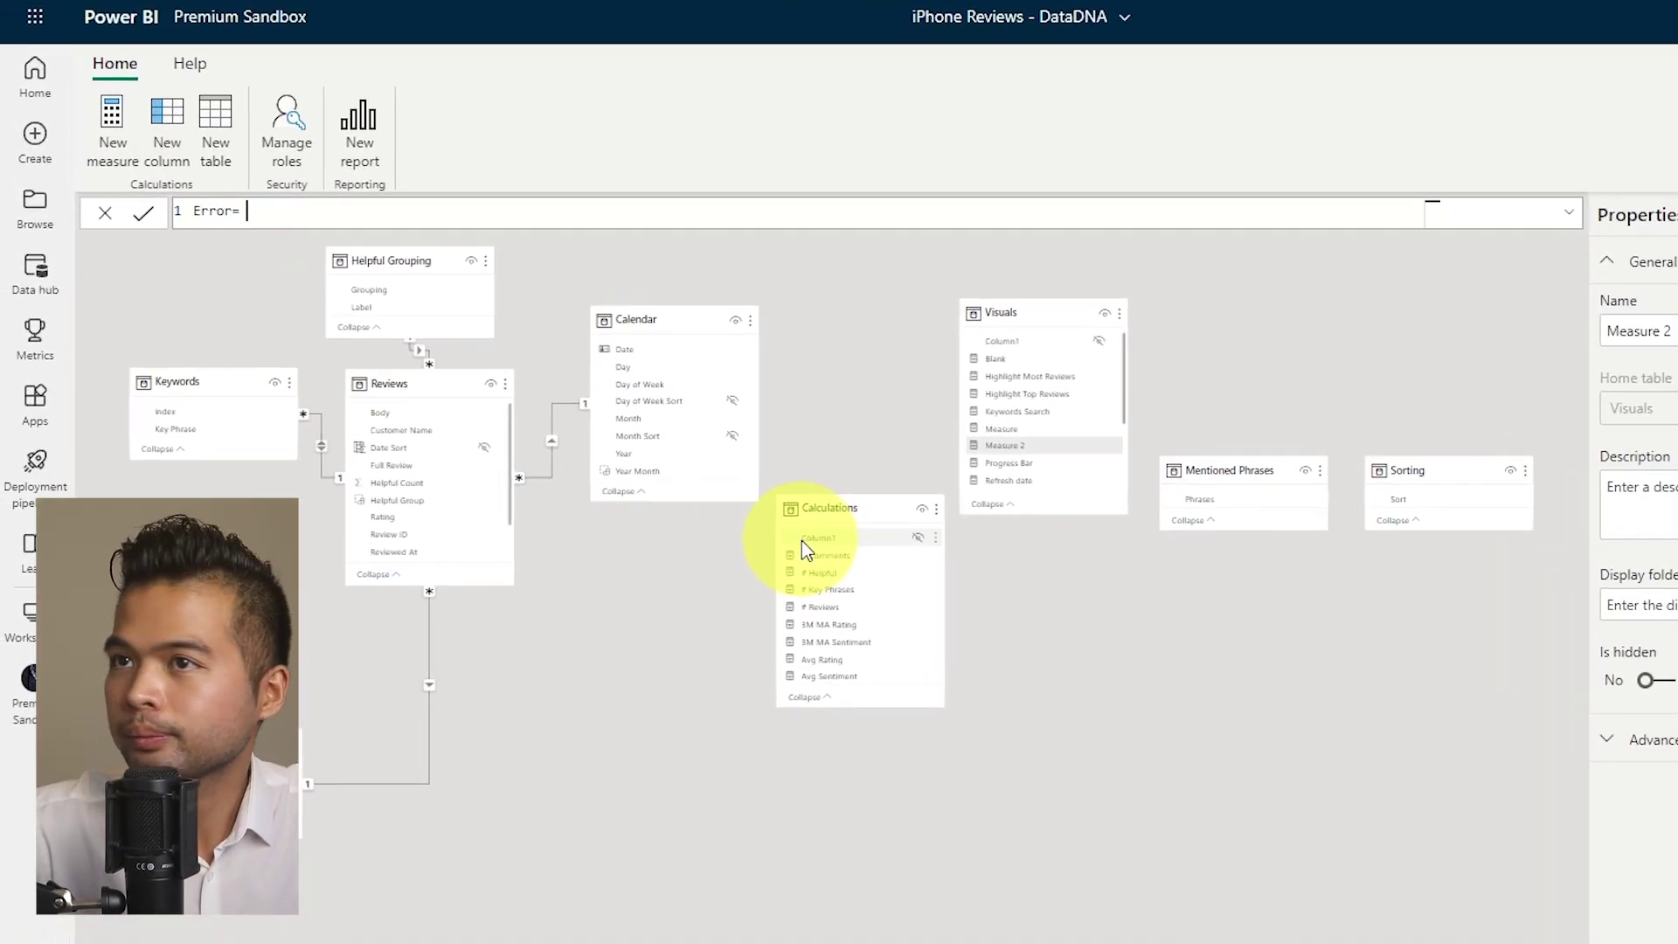
type(" = ")
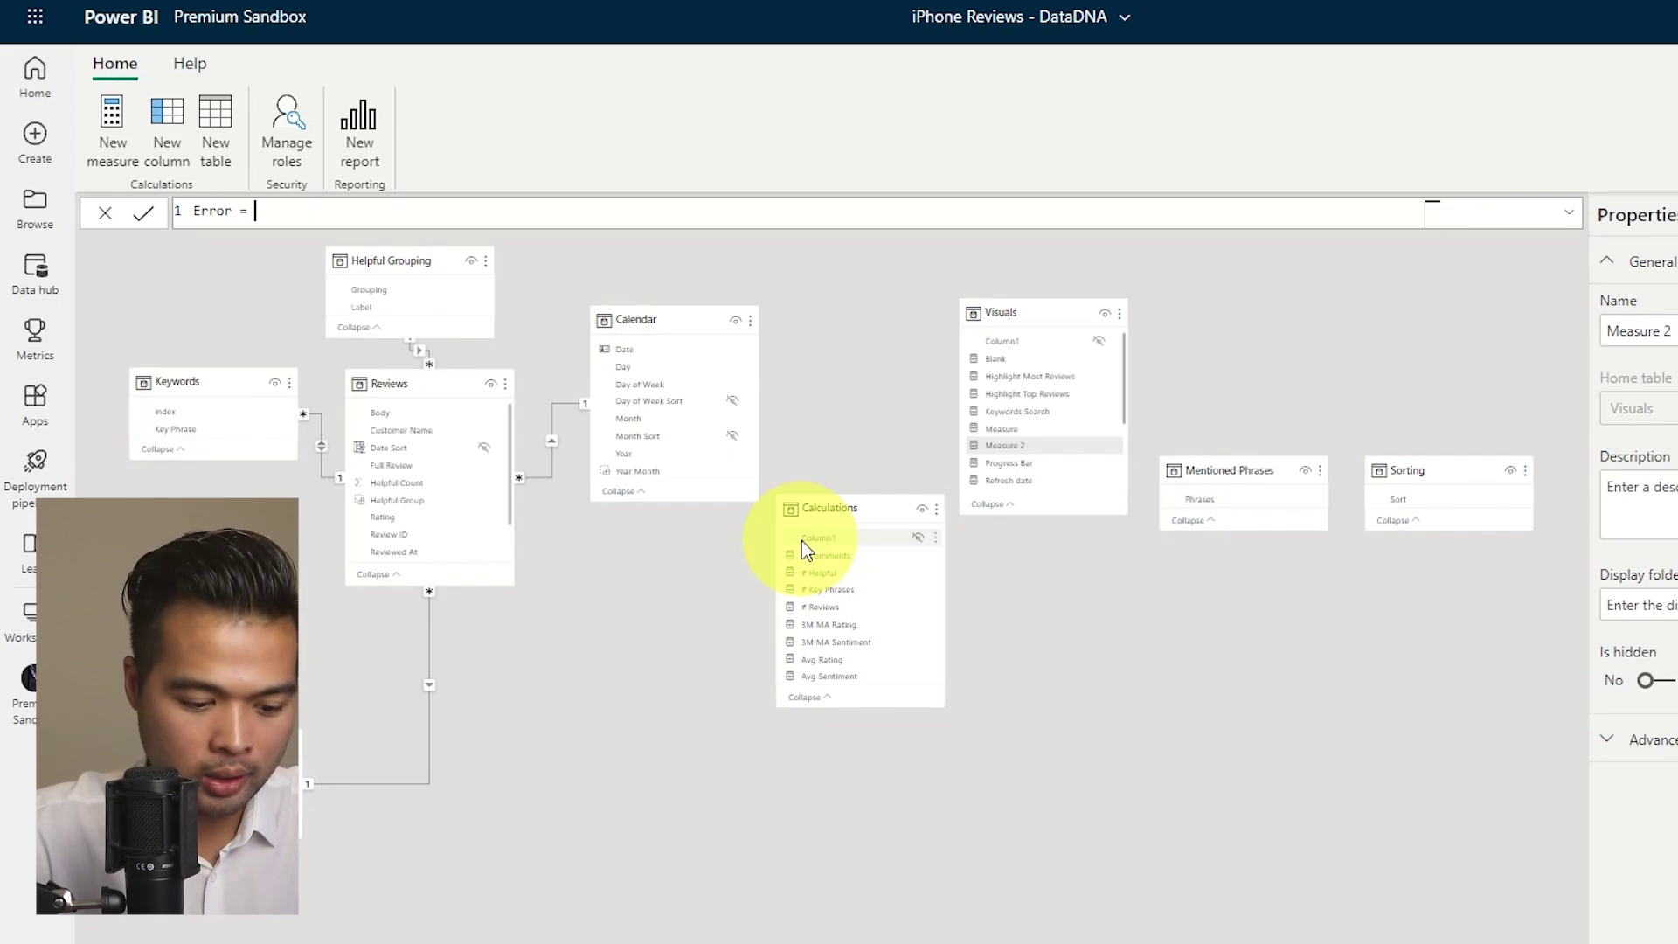
type("1 + \"a")
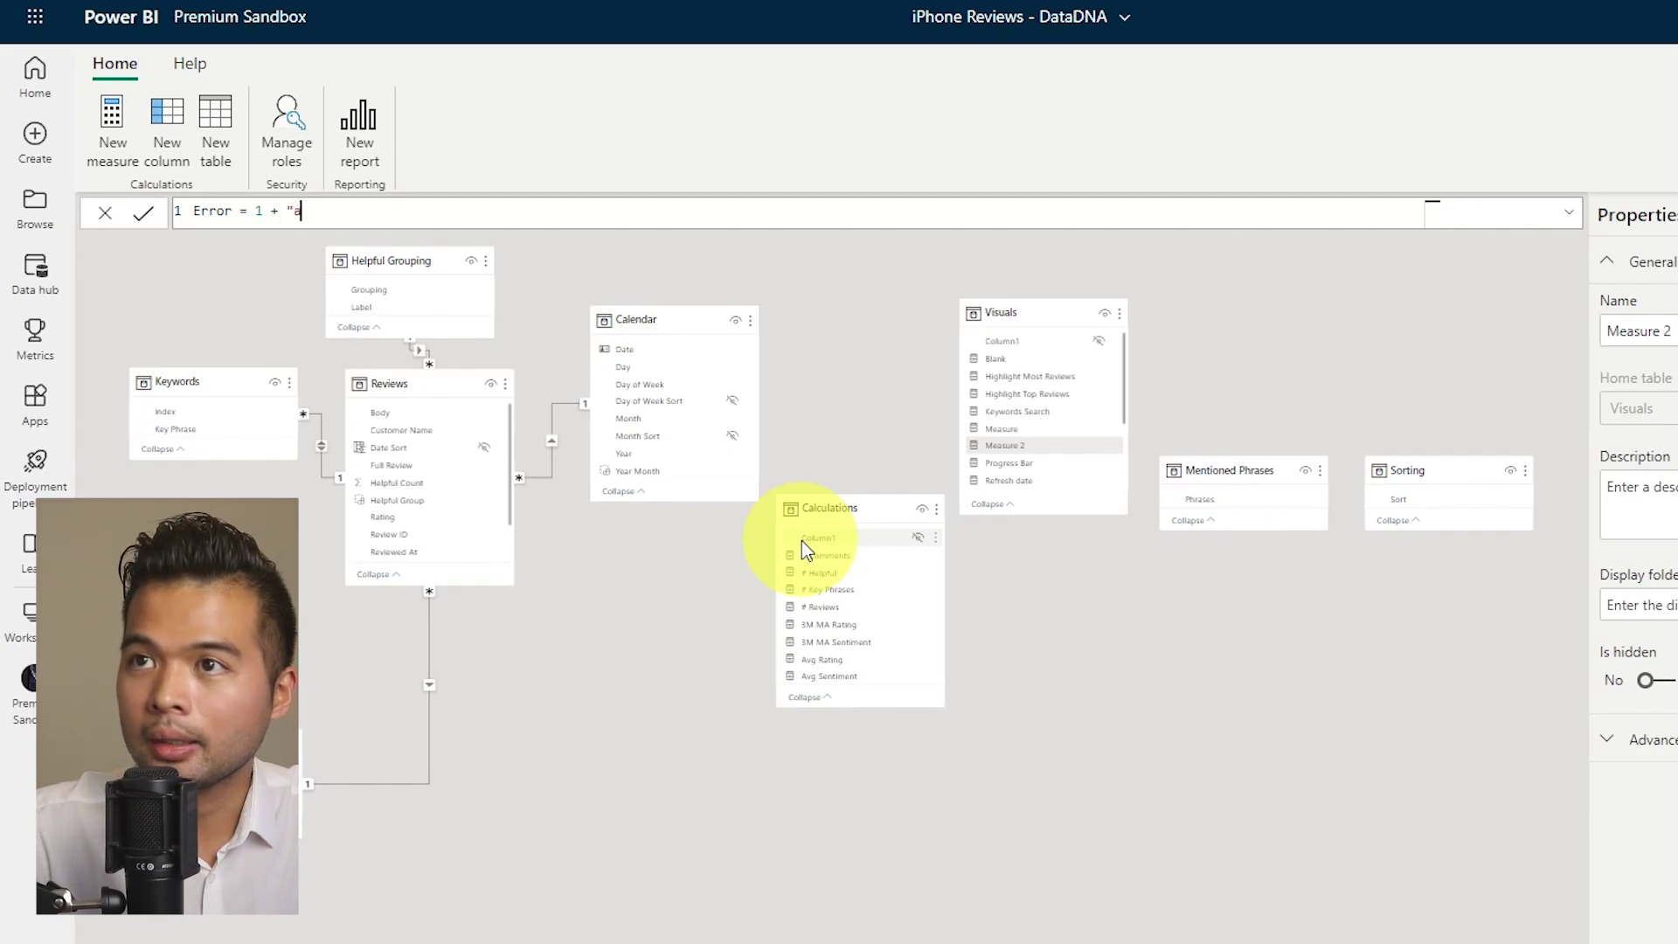
type("\"")
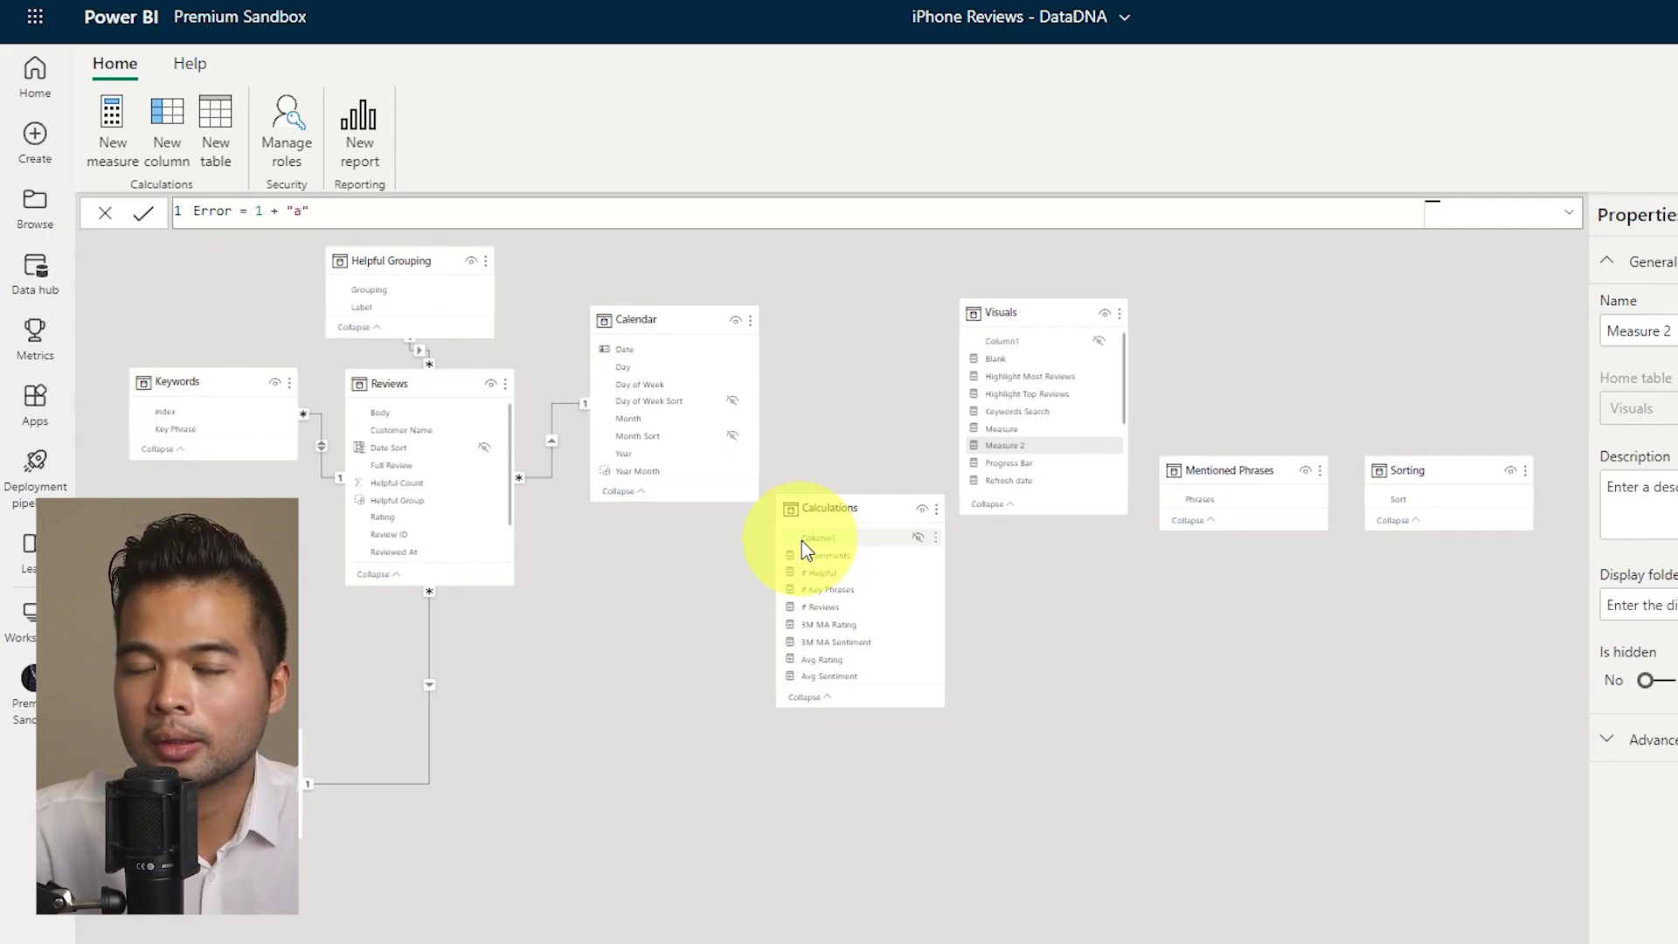
key("Return")
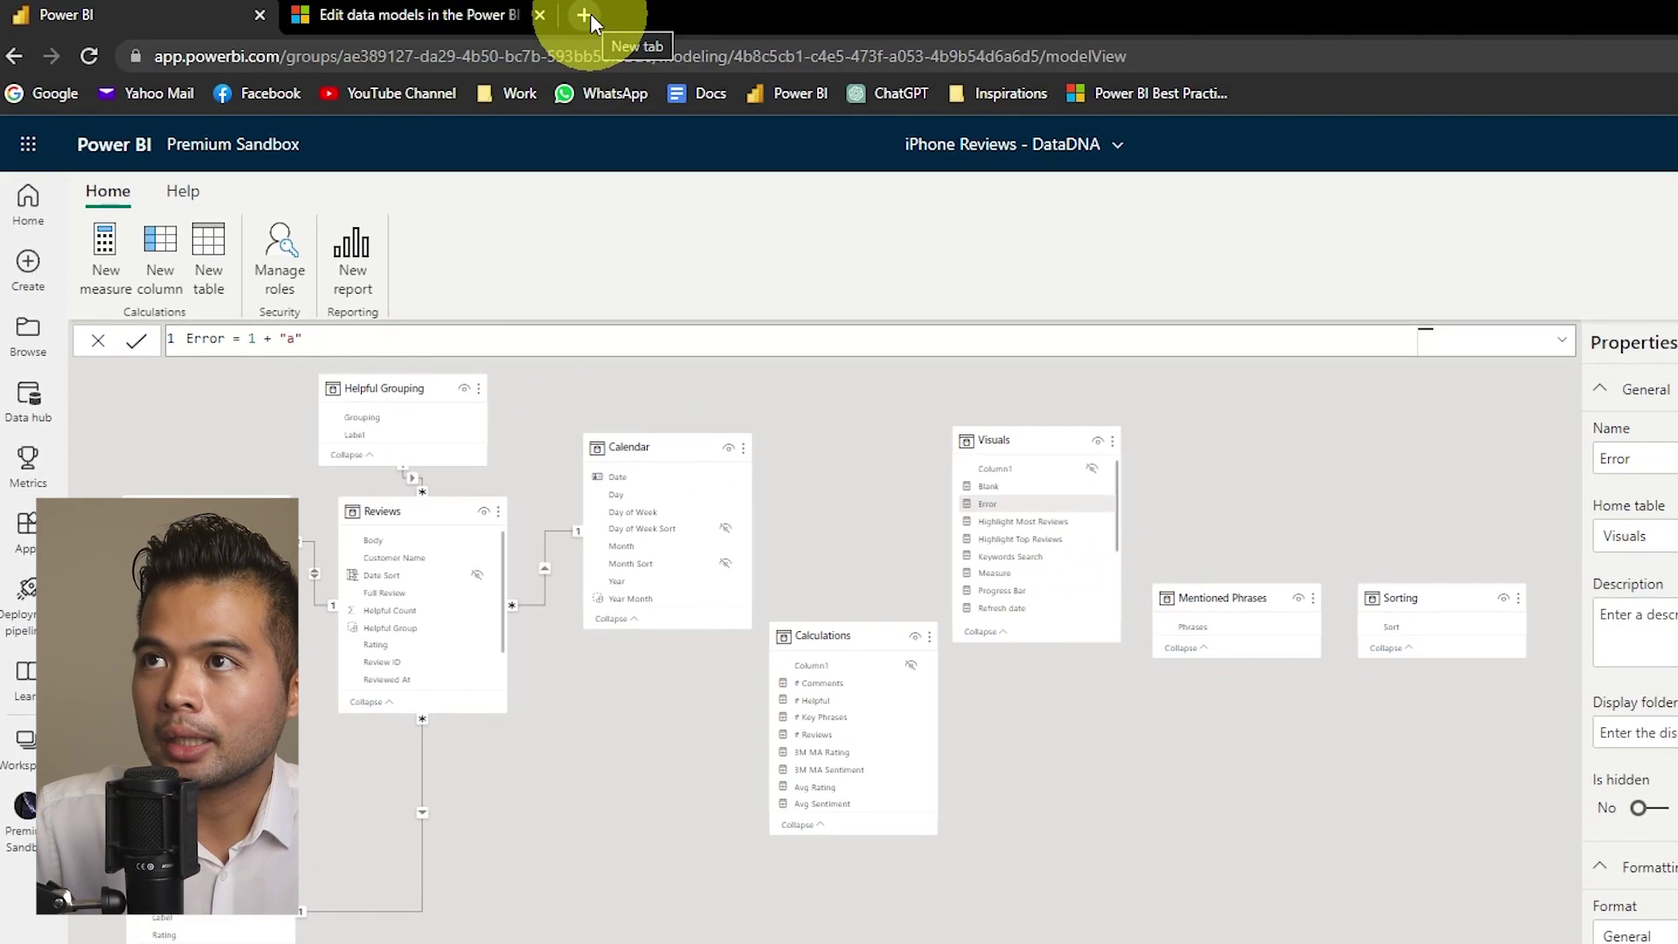
Step: In a new browser tab, open the iPhone Reviews - DataDNA report for editing and add a blank page
left_click(588, 15)
left_click(762, 92)
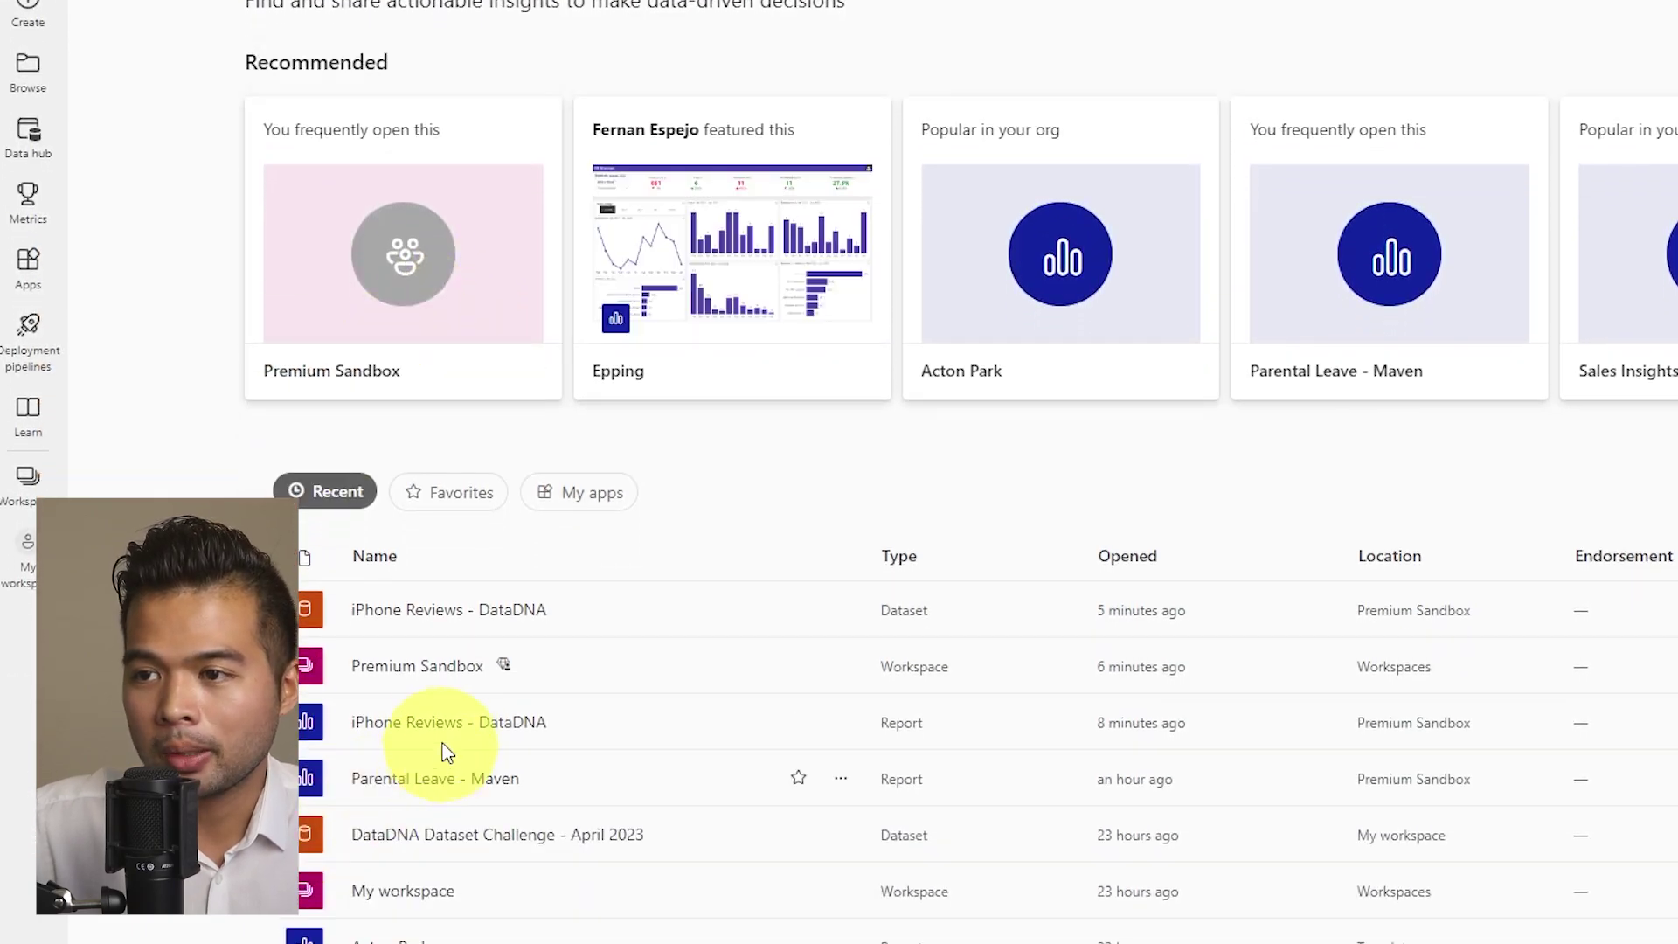
left_click(443, 732)
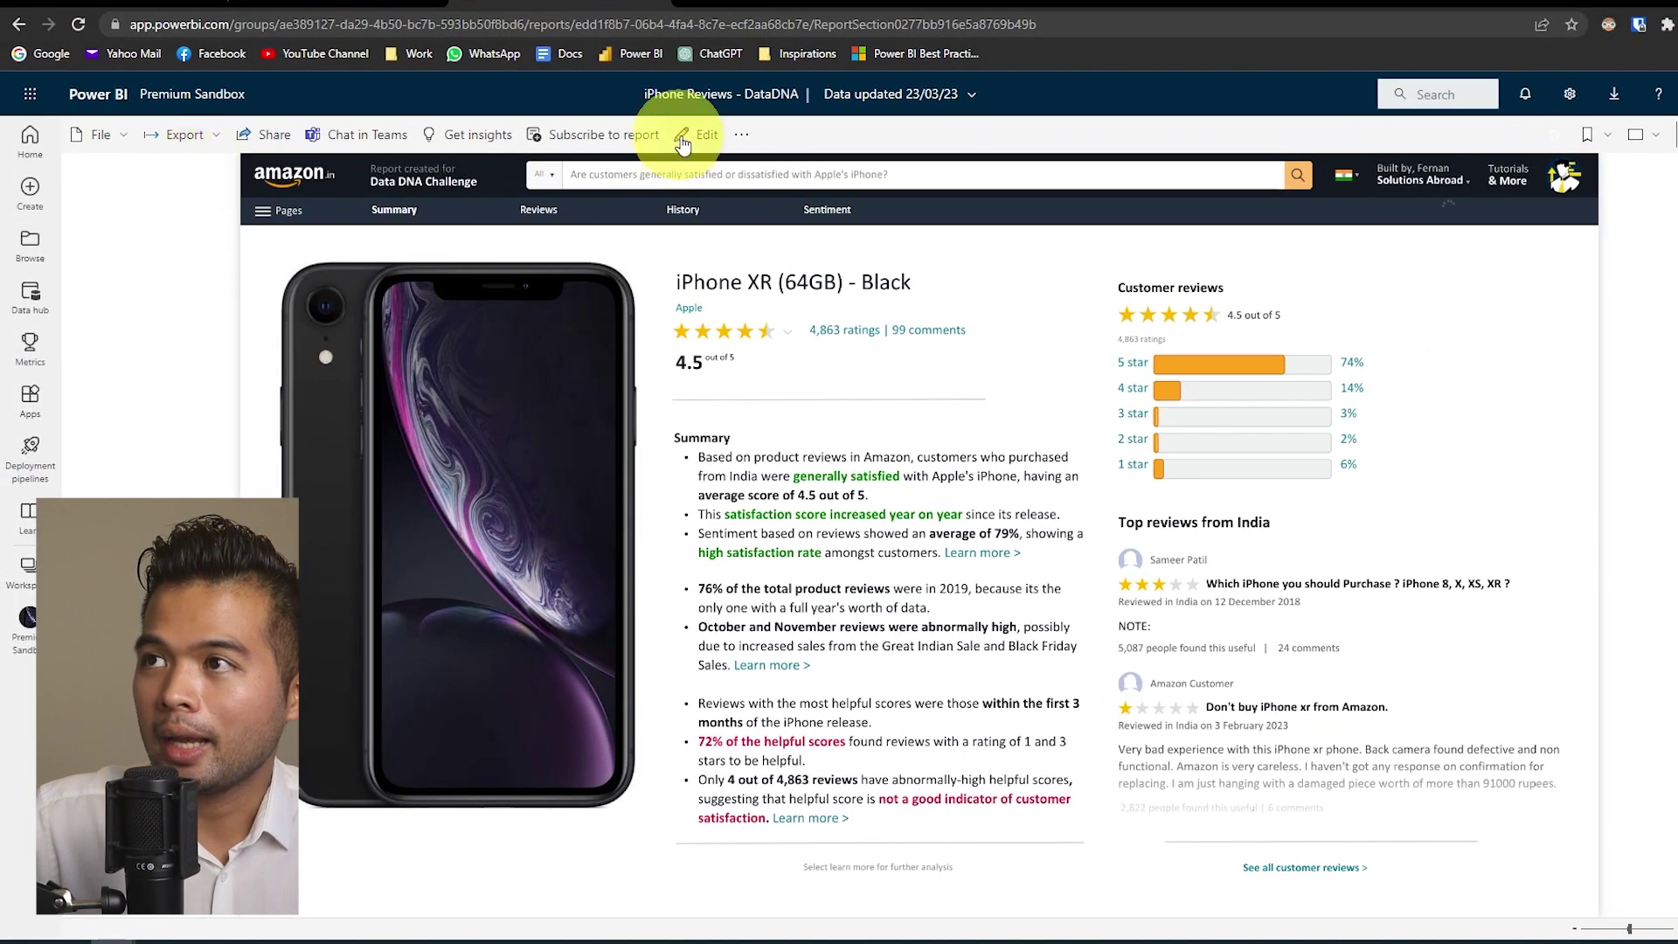
left_click(730, 98)
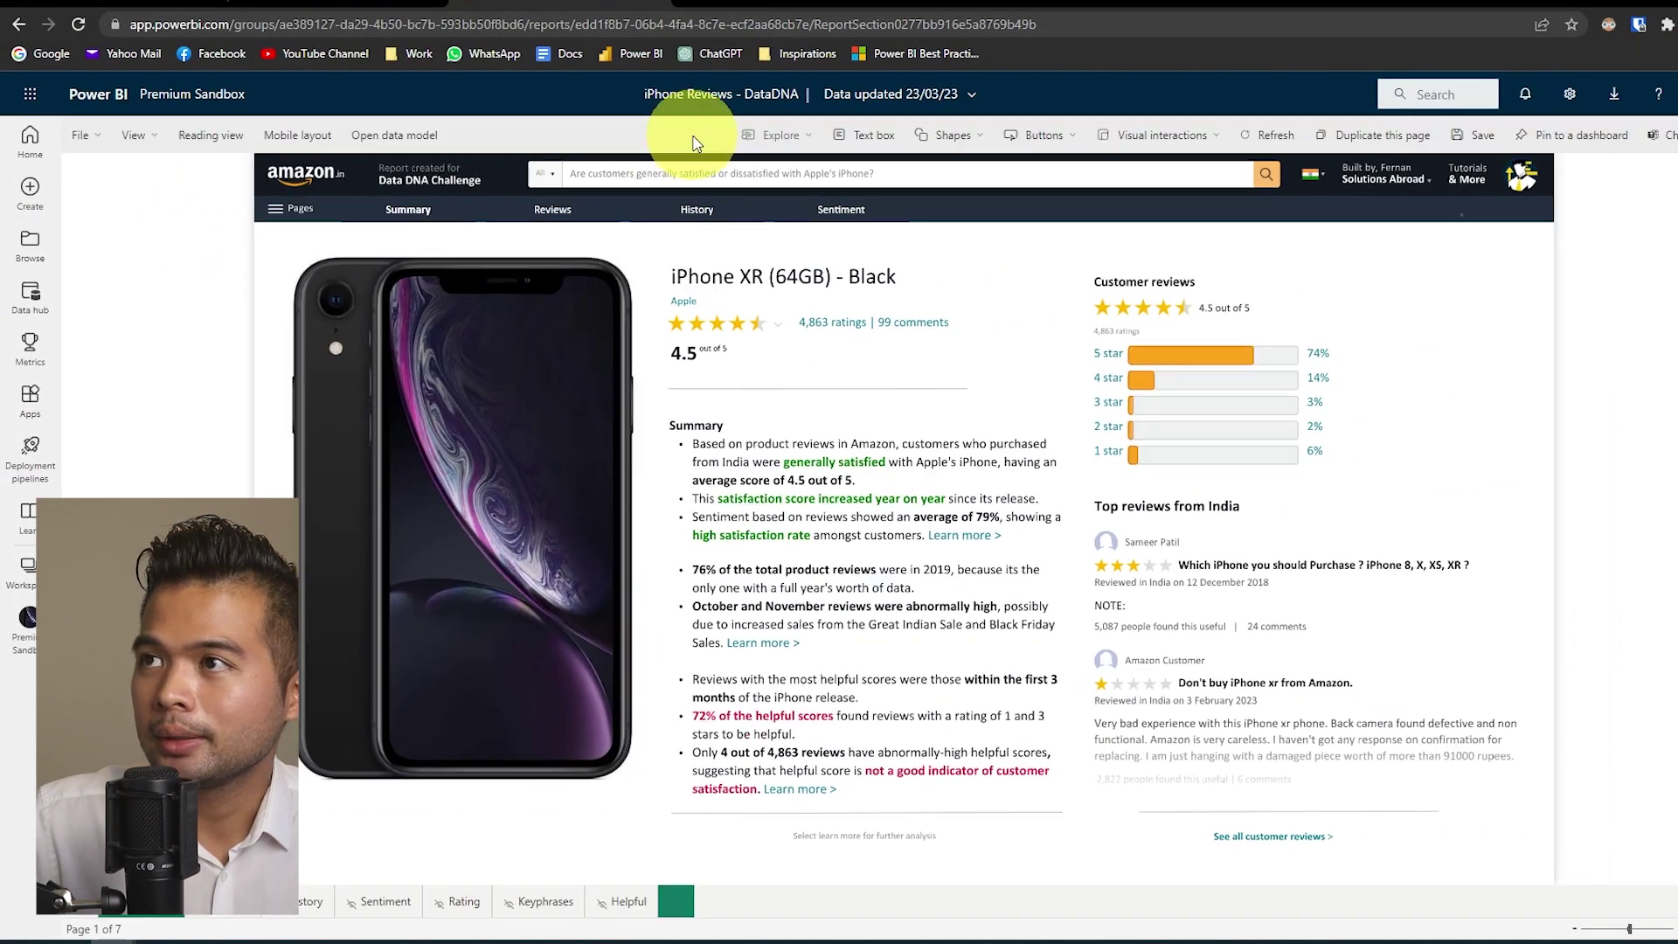
left_click(675, 901)
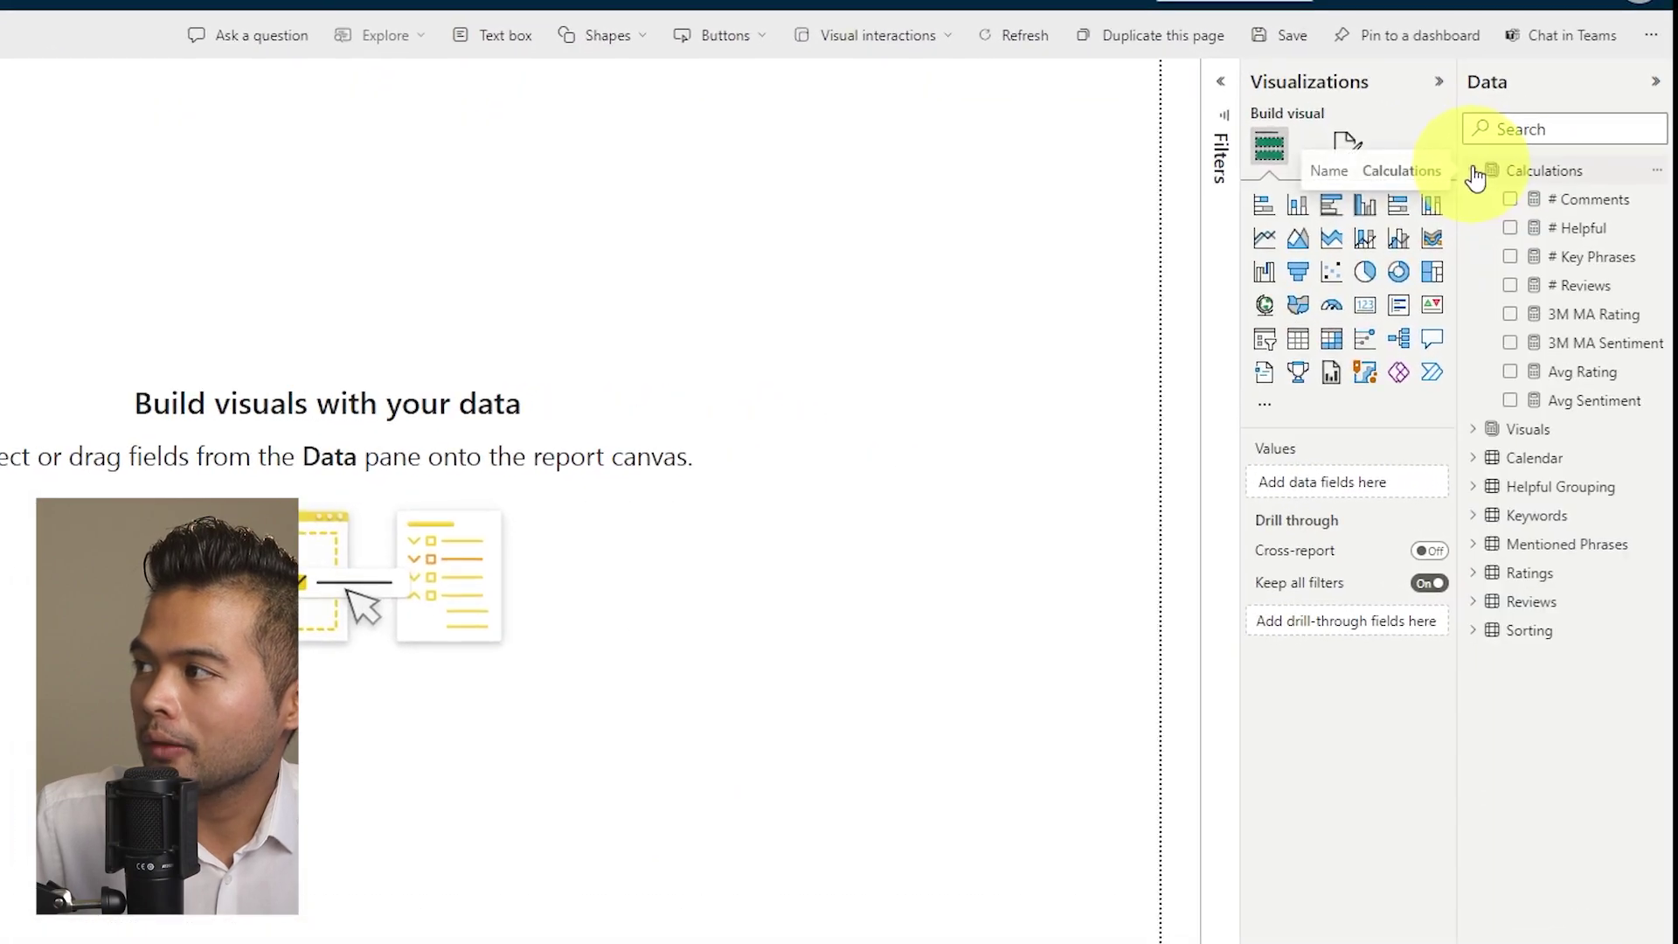
Step: Search 'error', drop the Error measure on the page, and read the conversion-failure details
left_click(1529, 135)
type("e")
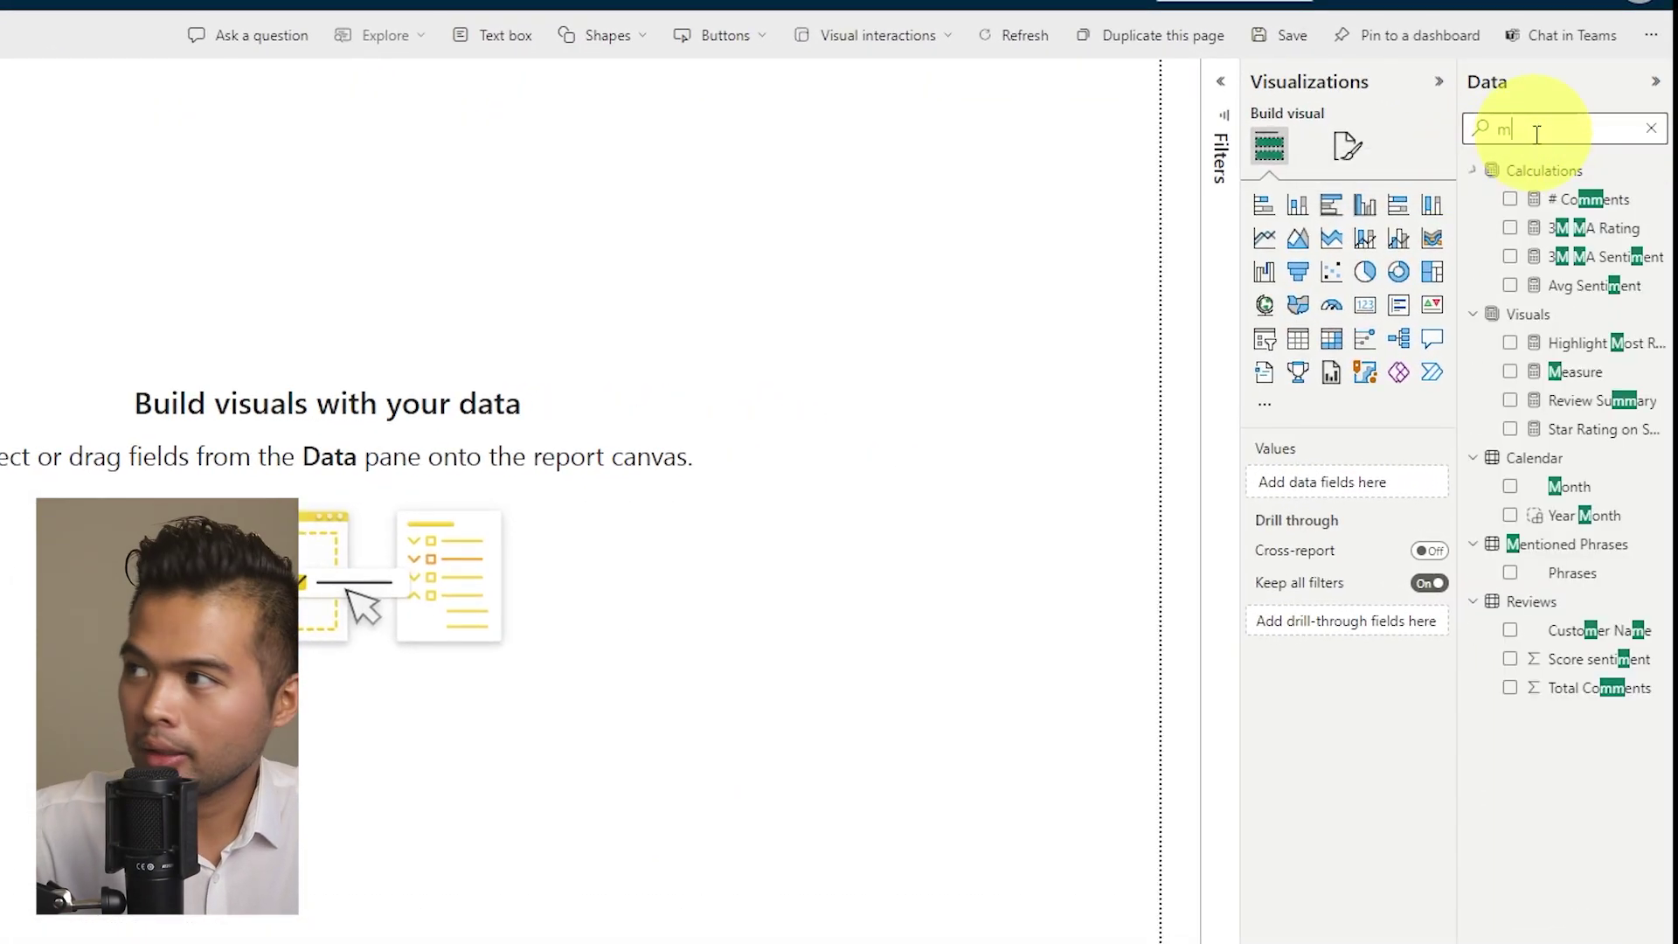
type("rror")
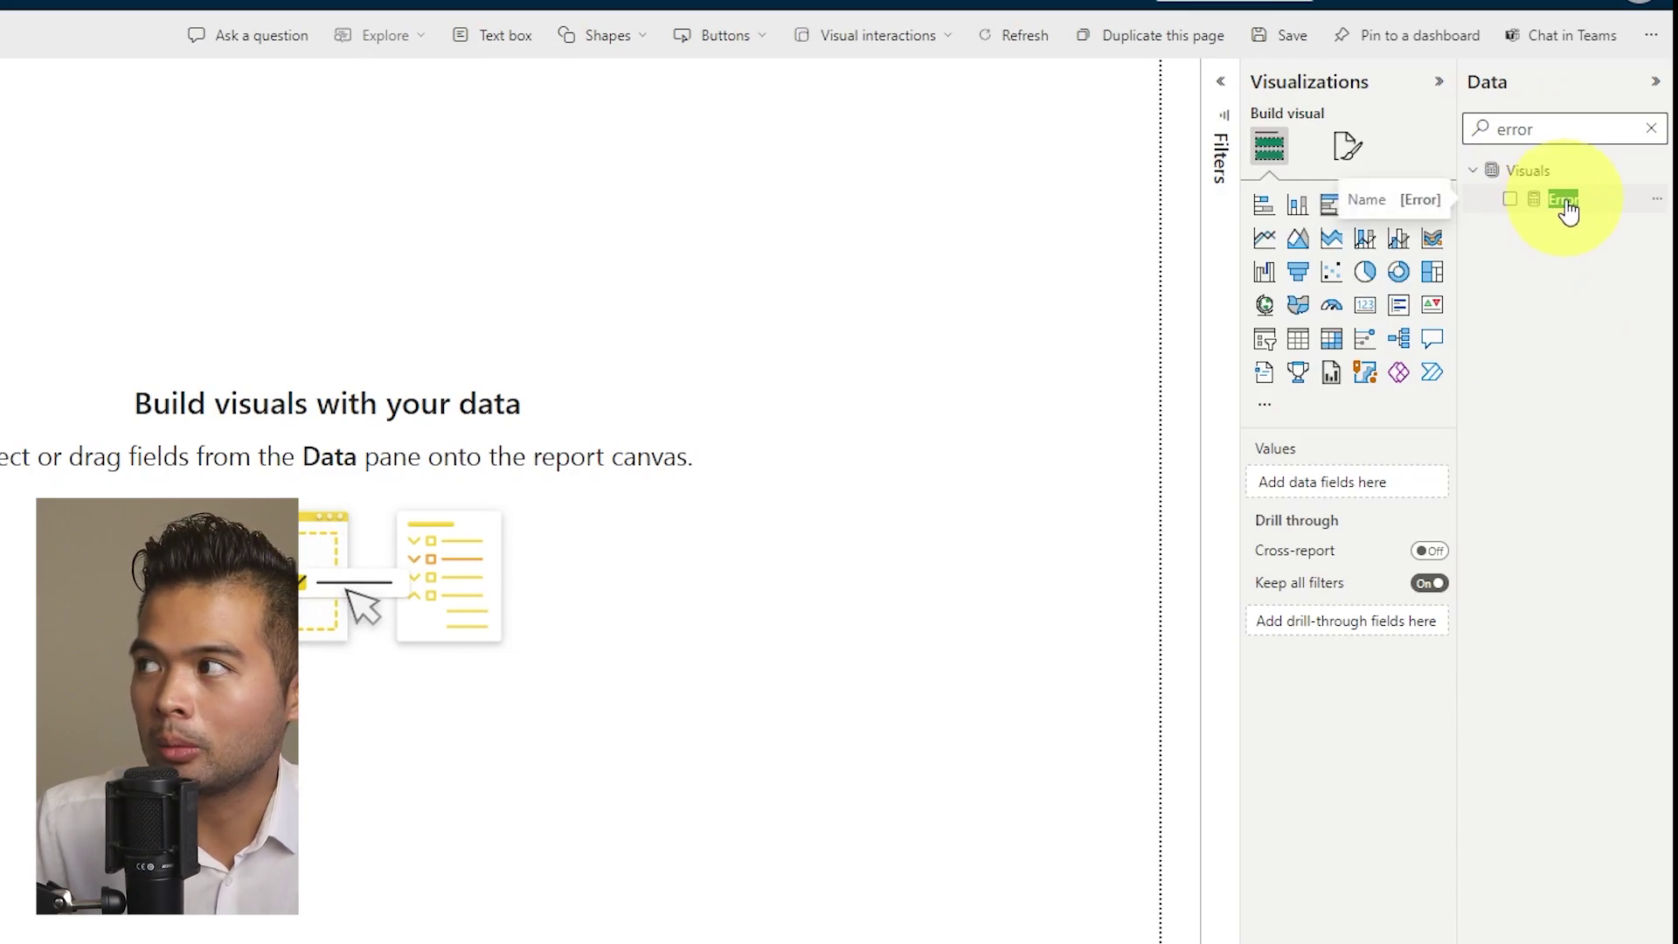
left_click_drag(1575, 214, 772, 370)
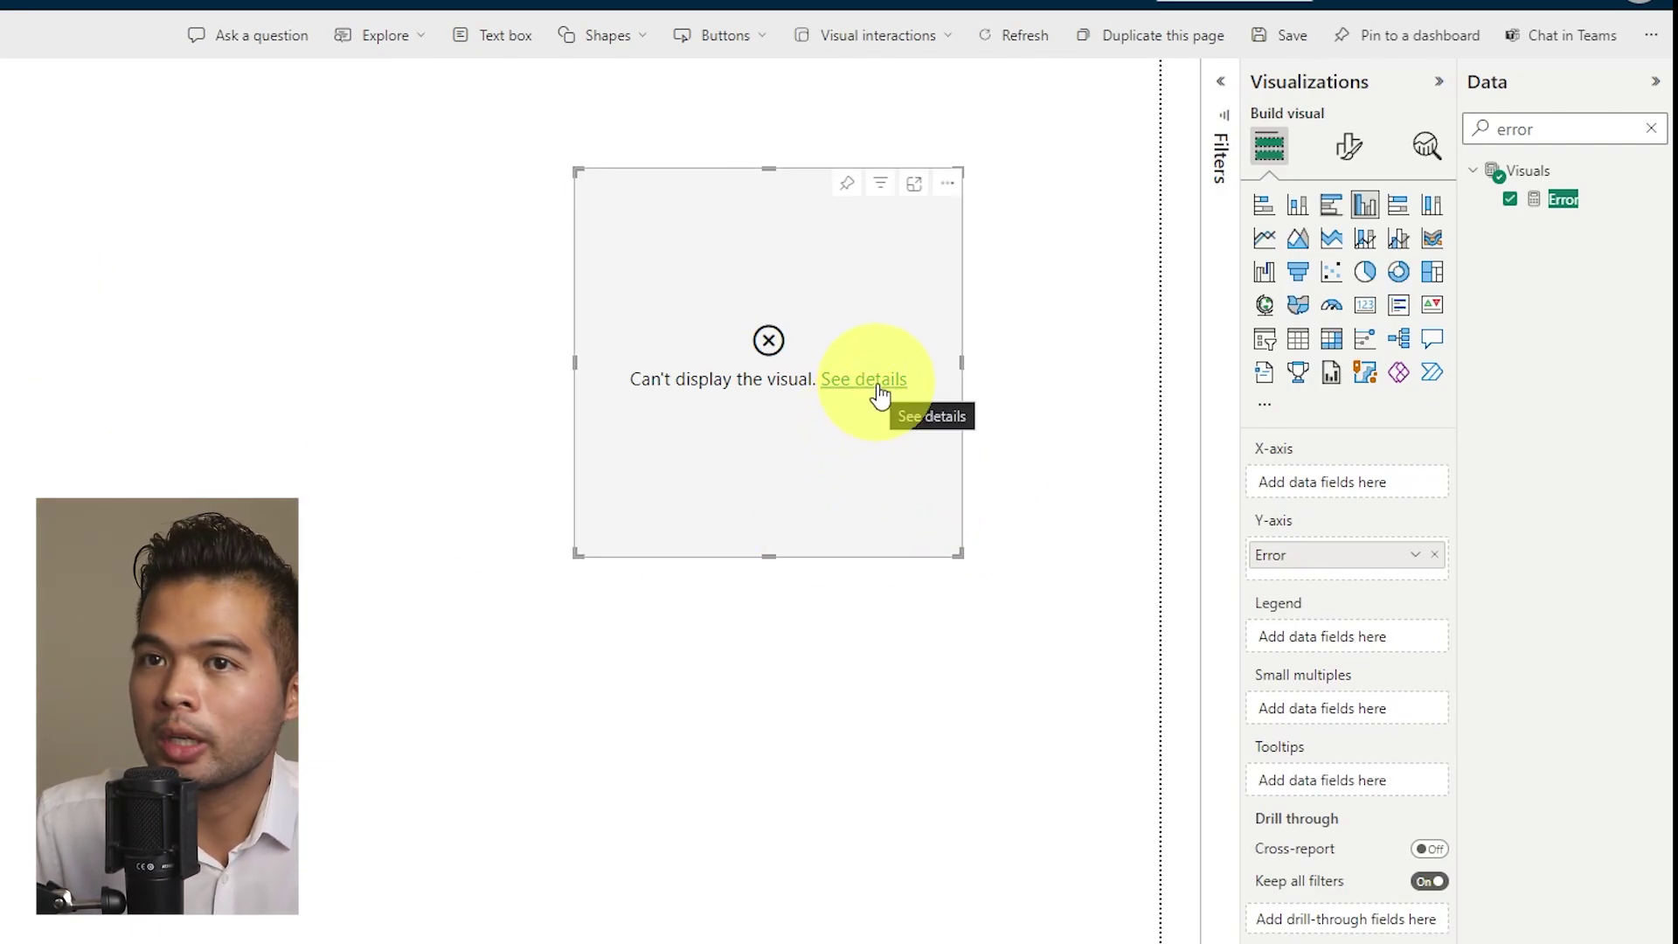
left_click(878, 395)
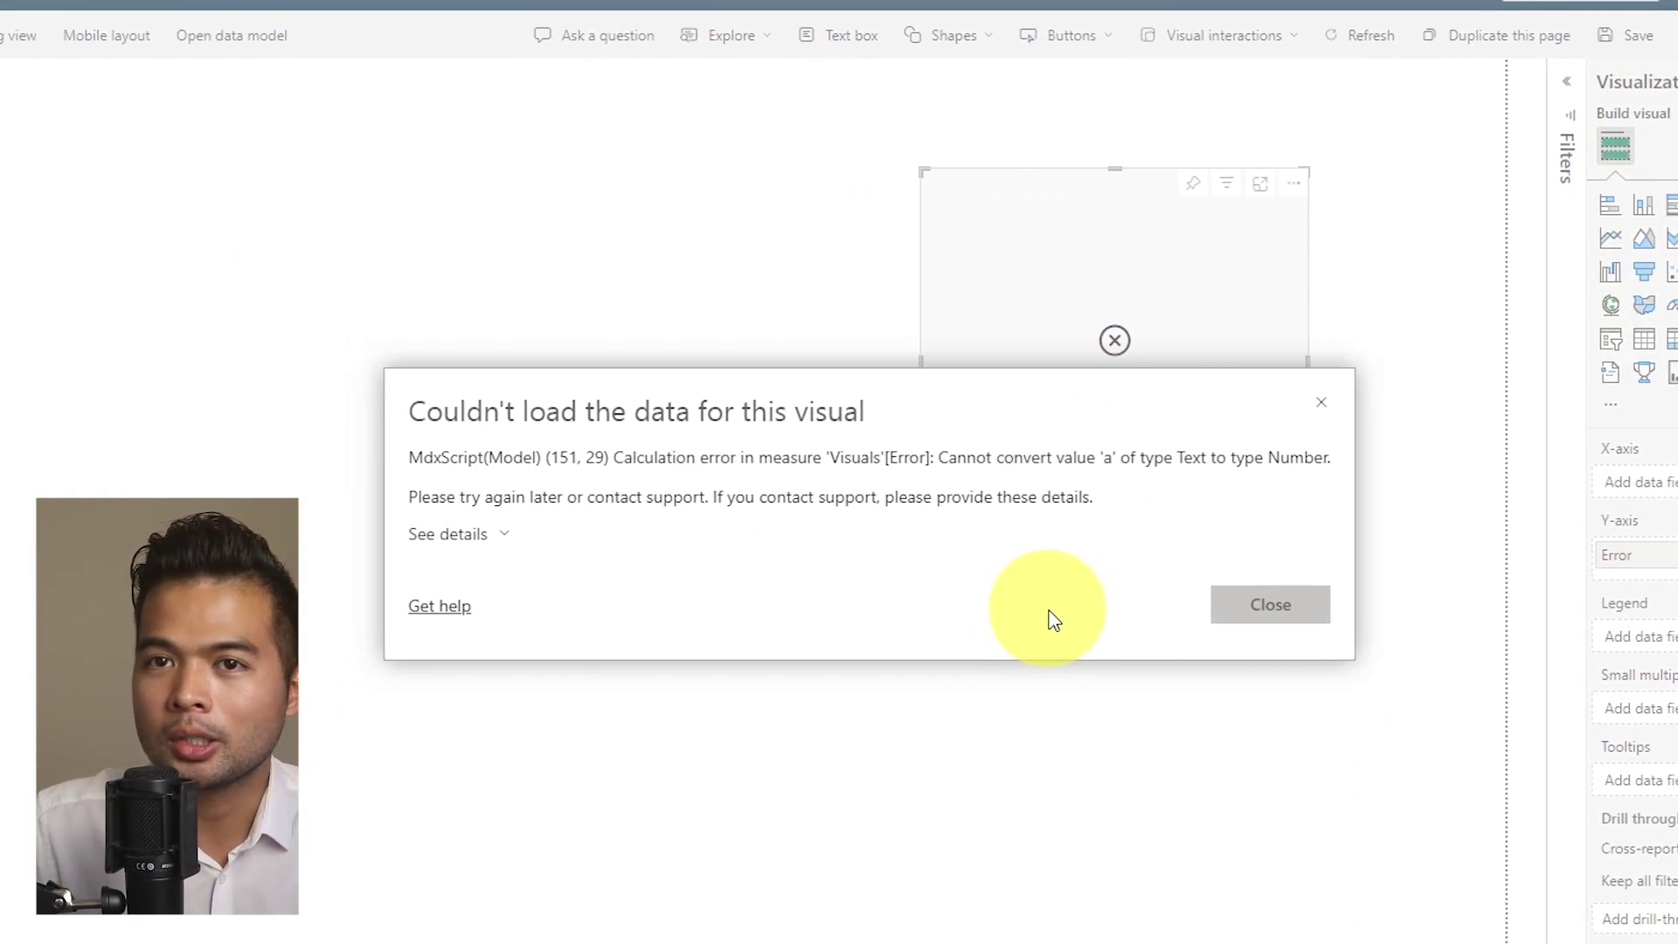
left_click(1247, 616)
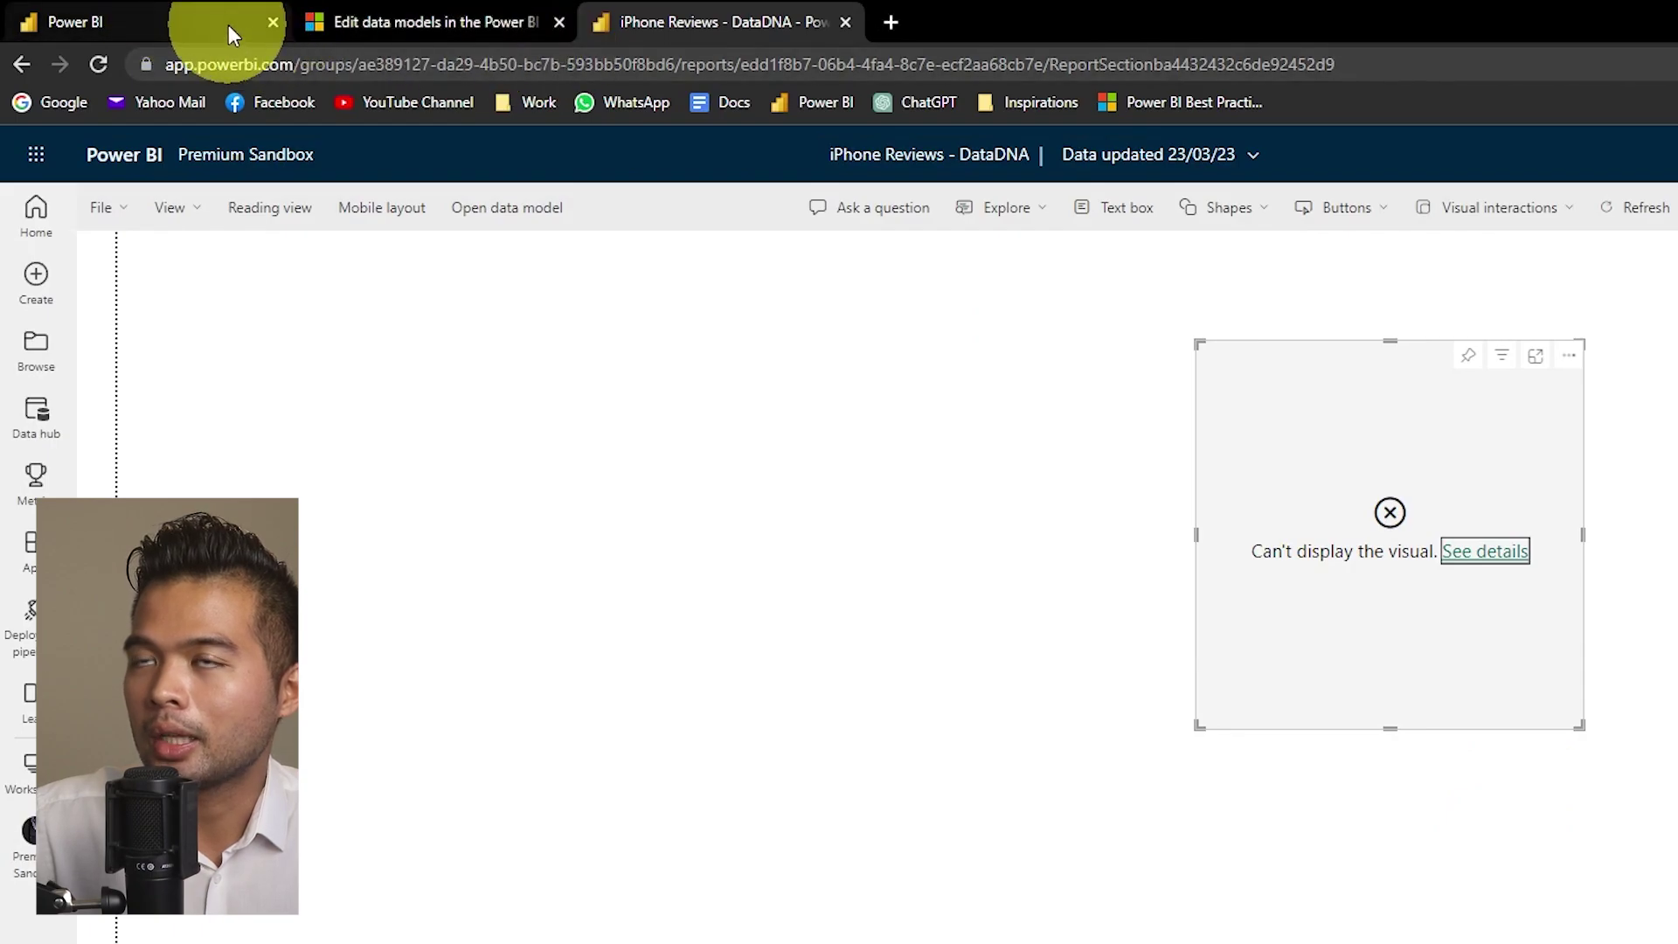
Step: Back in the data model, open the Visuals table's Error measure actions and dismiss them without deleting
left_click(212, 30)
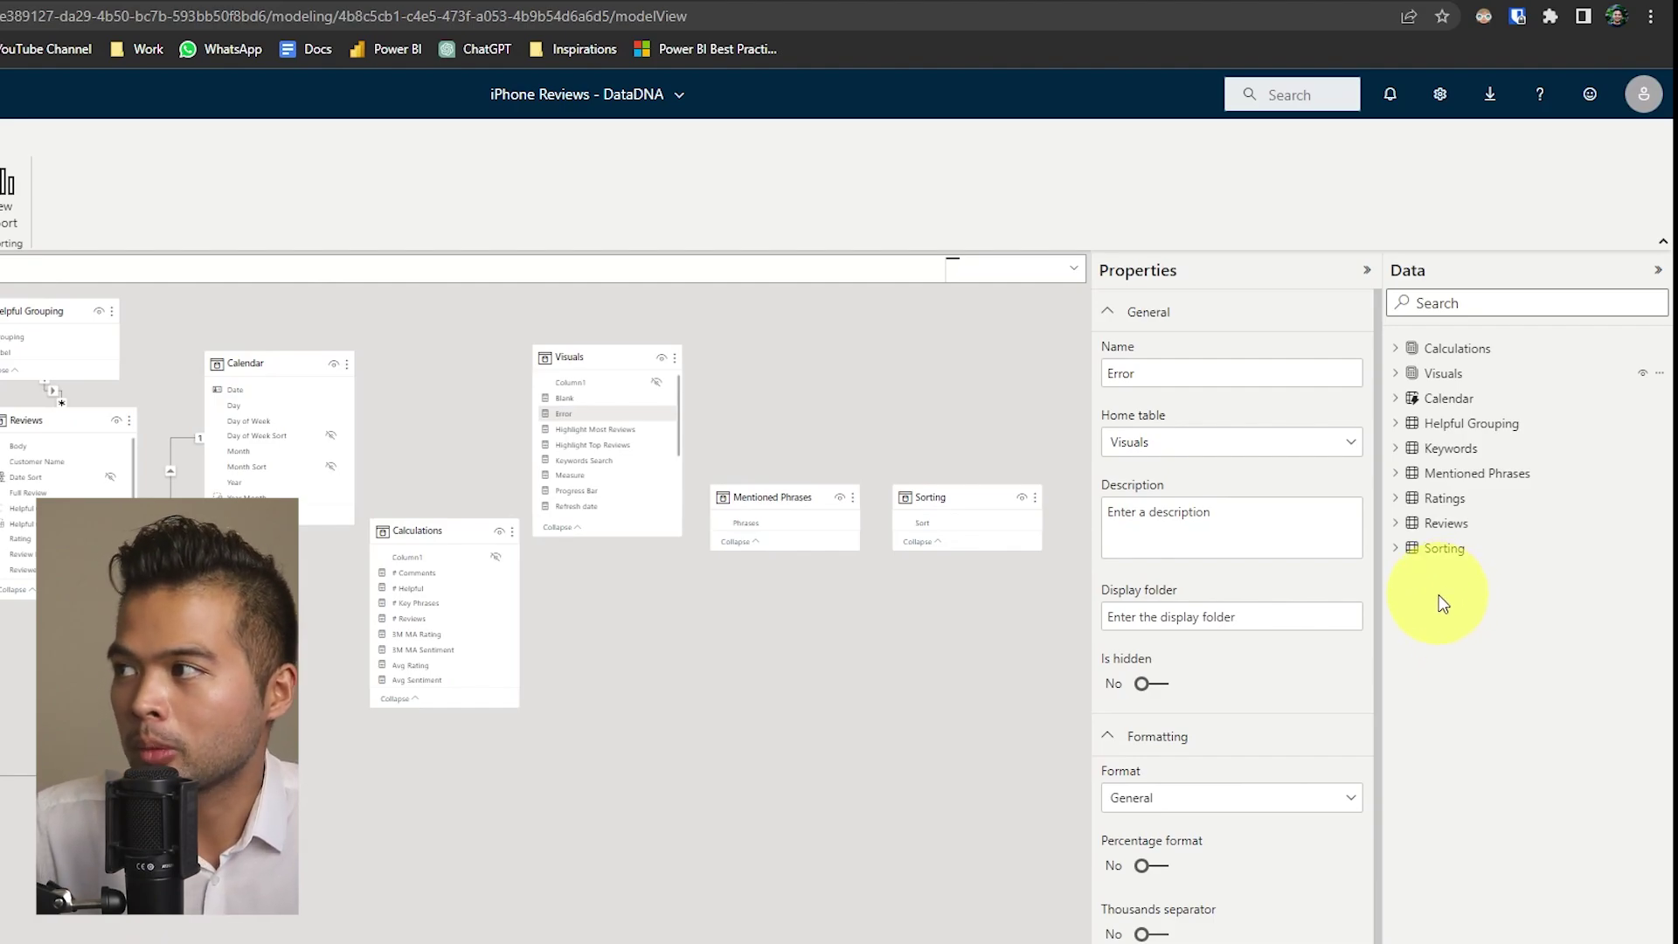
left_click(1395, 373)
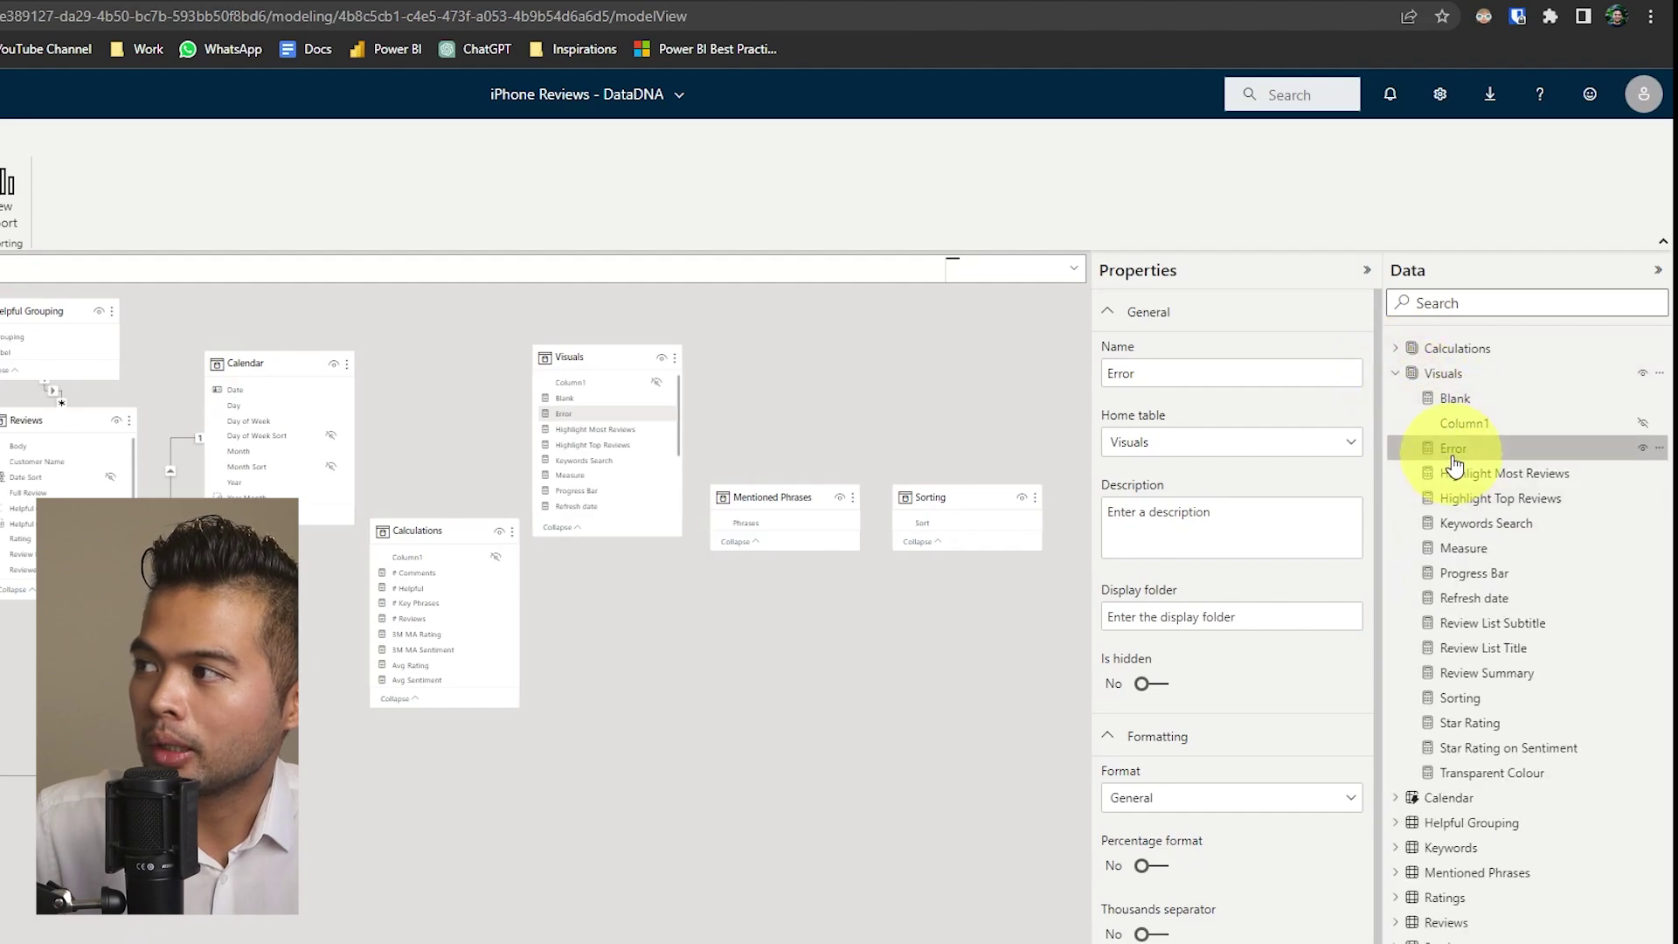
right_click(1454, 450)
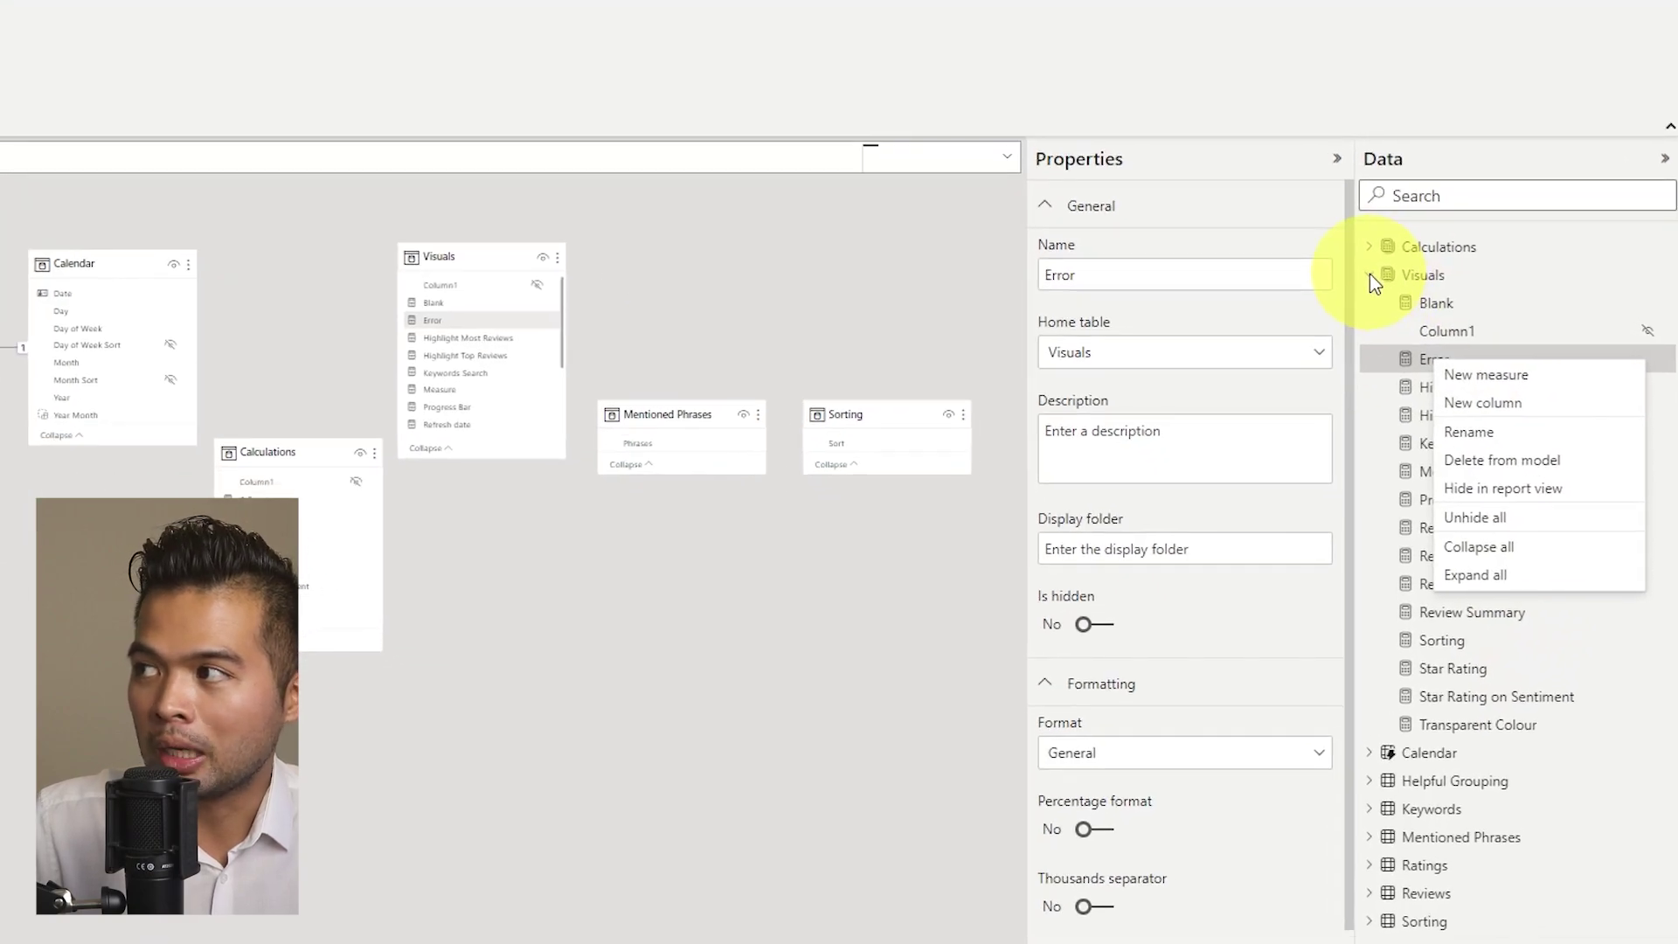
left_click(1370, 274)
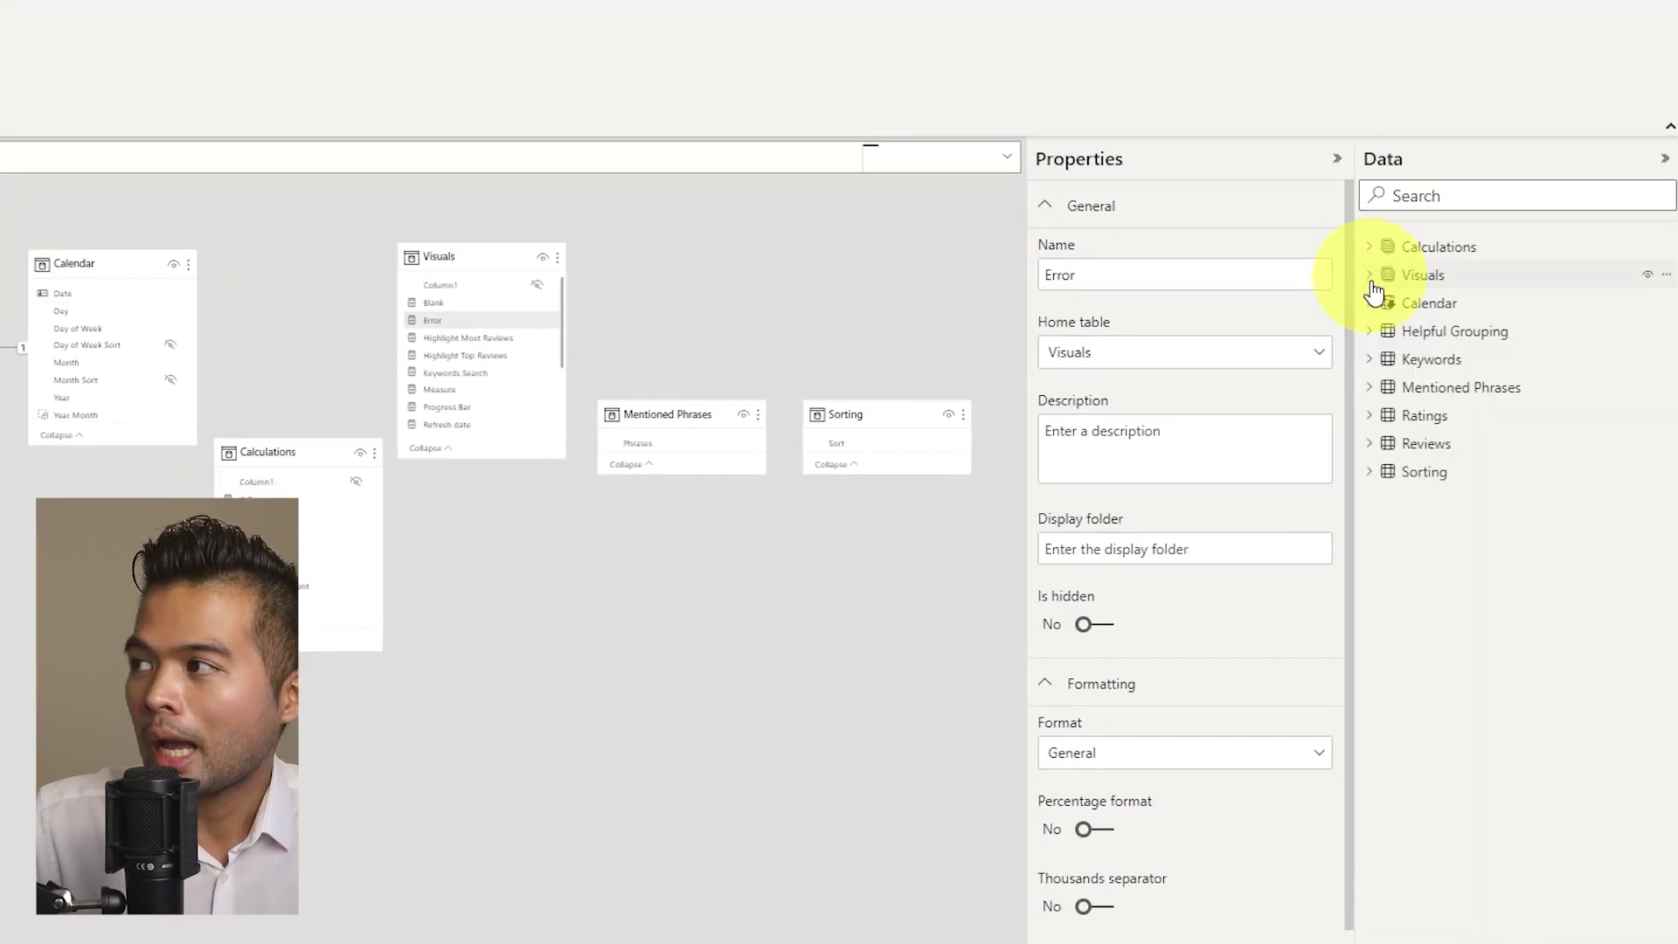
Step: Open Helpful Grouping's Grouping field properties, leaving its name unchanged as a Whole-number-formatted Decimal
left_click(1369, 330)
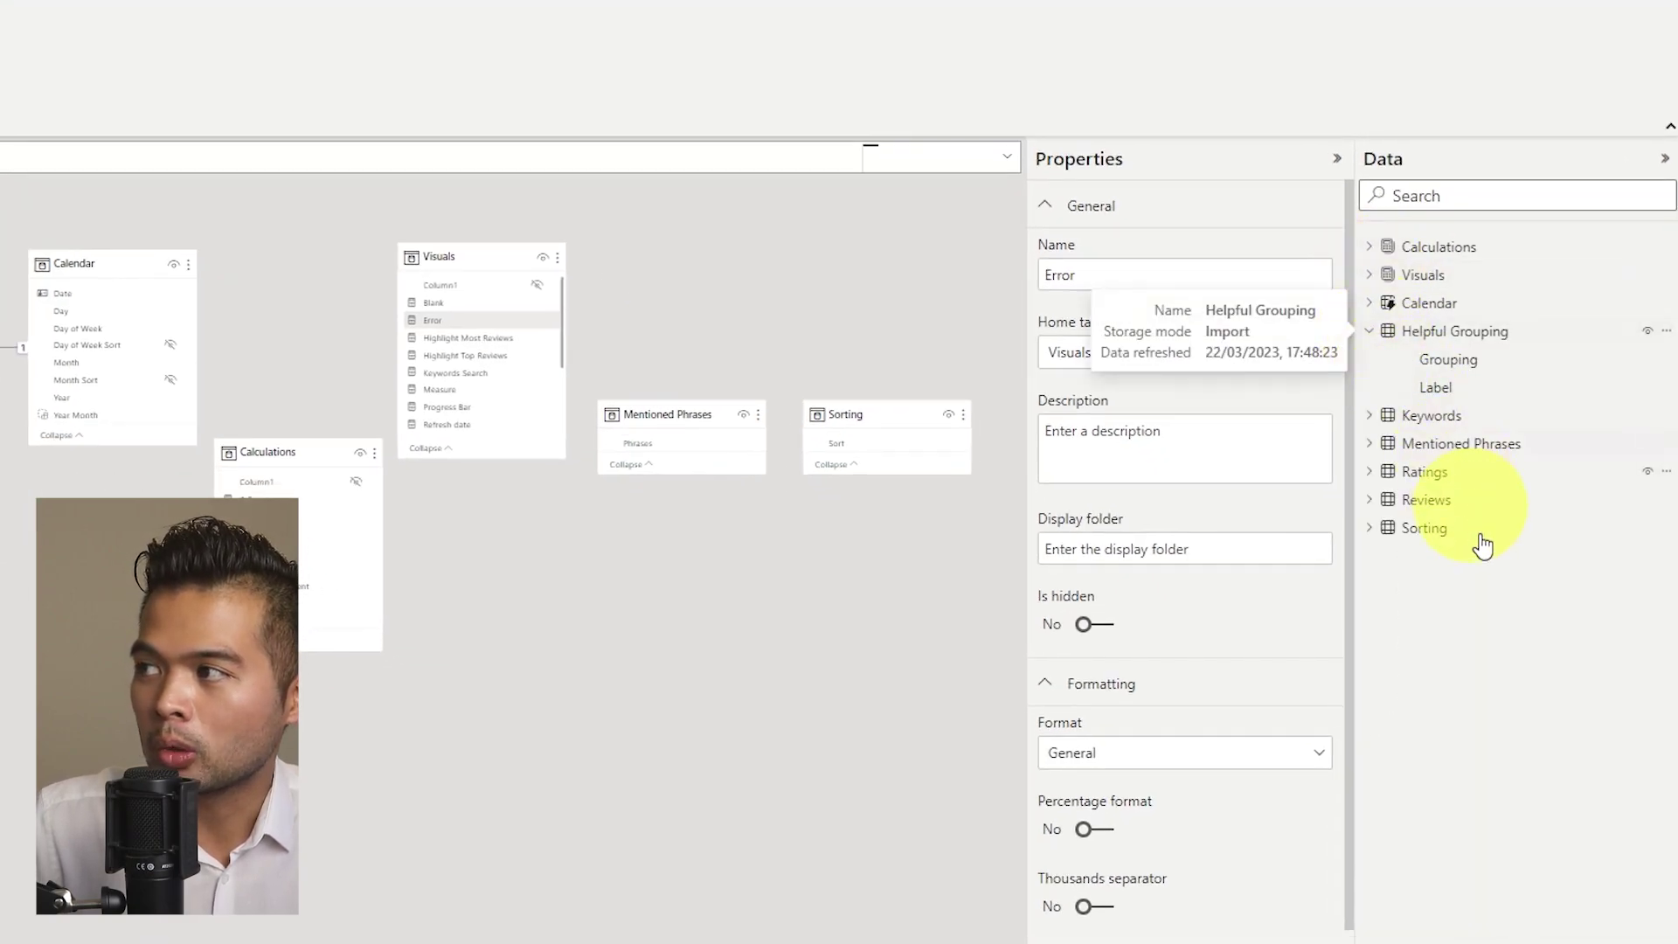
right_click(1449, 361)
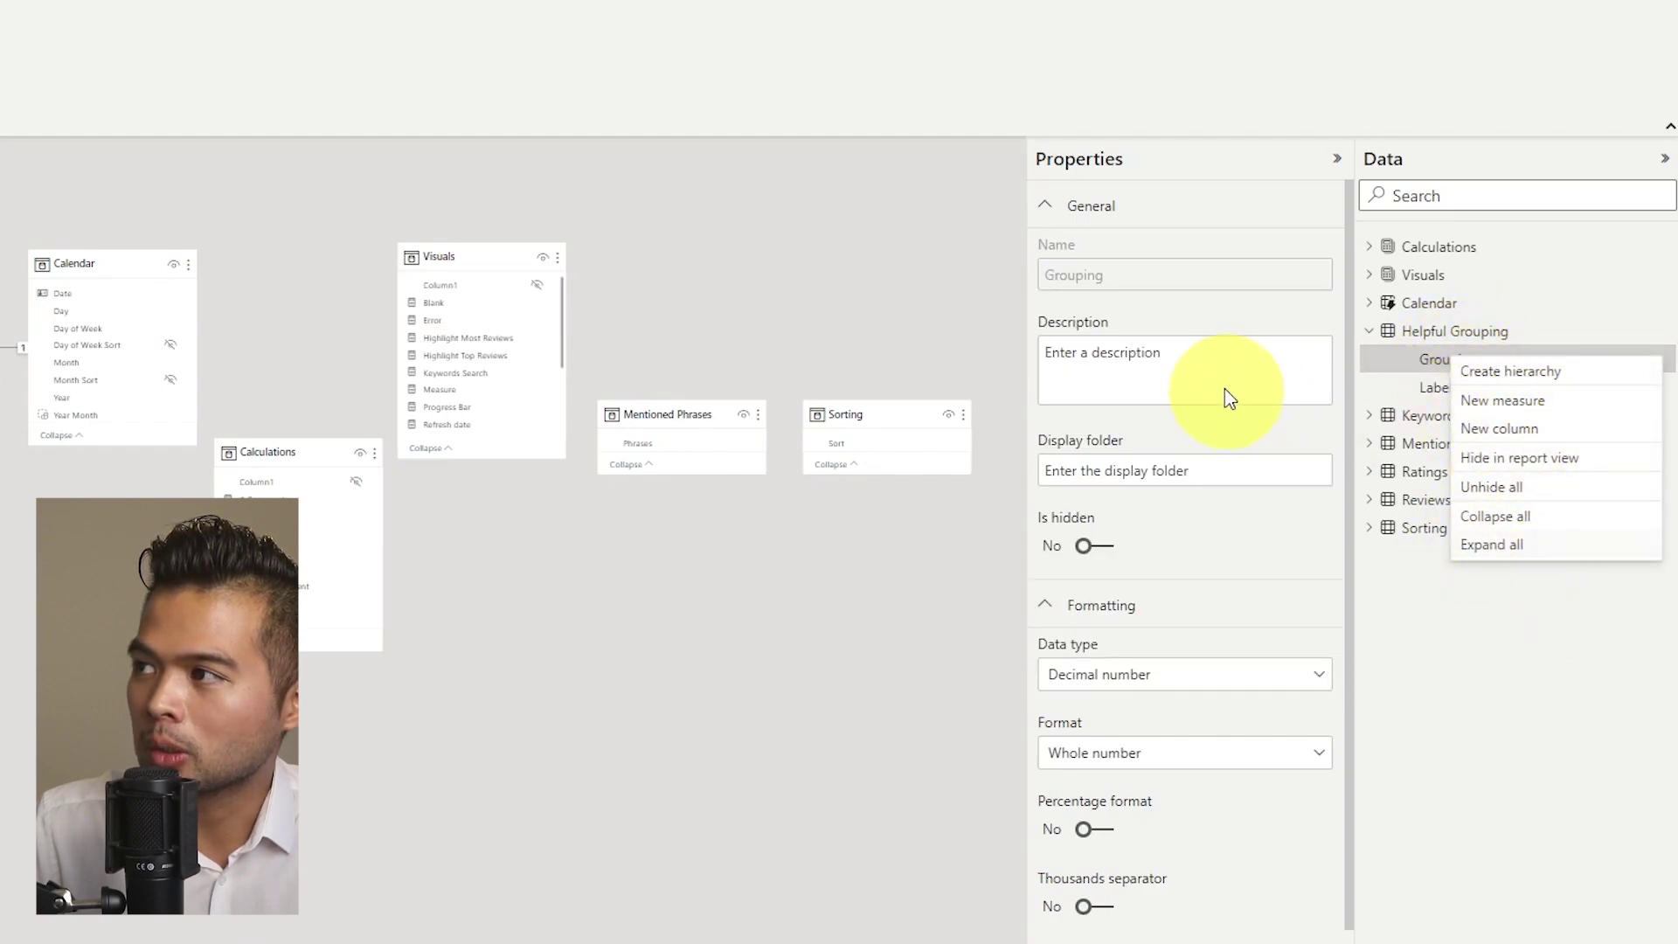
left_click(1105, 281)
left_click_drag(1105, 278, 1076, 280)
left_click(1086, 275)
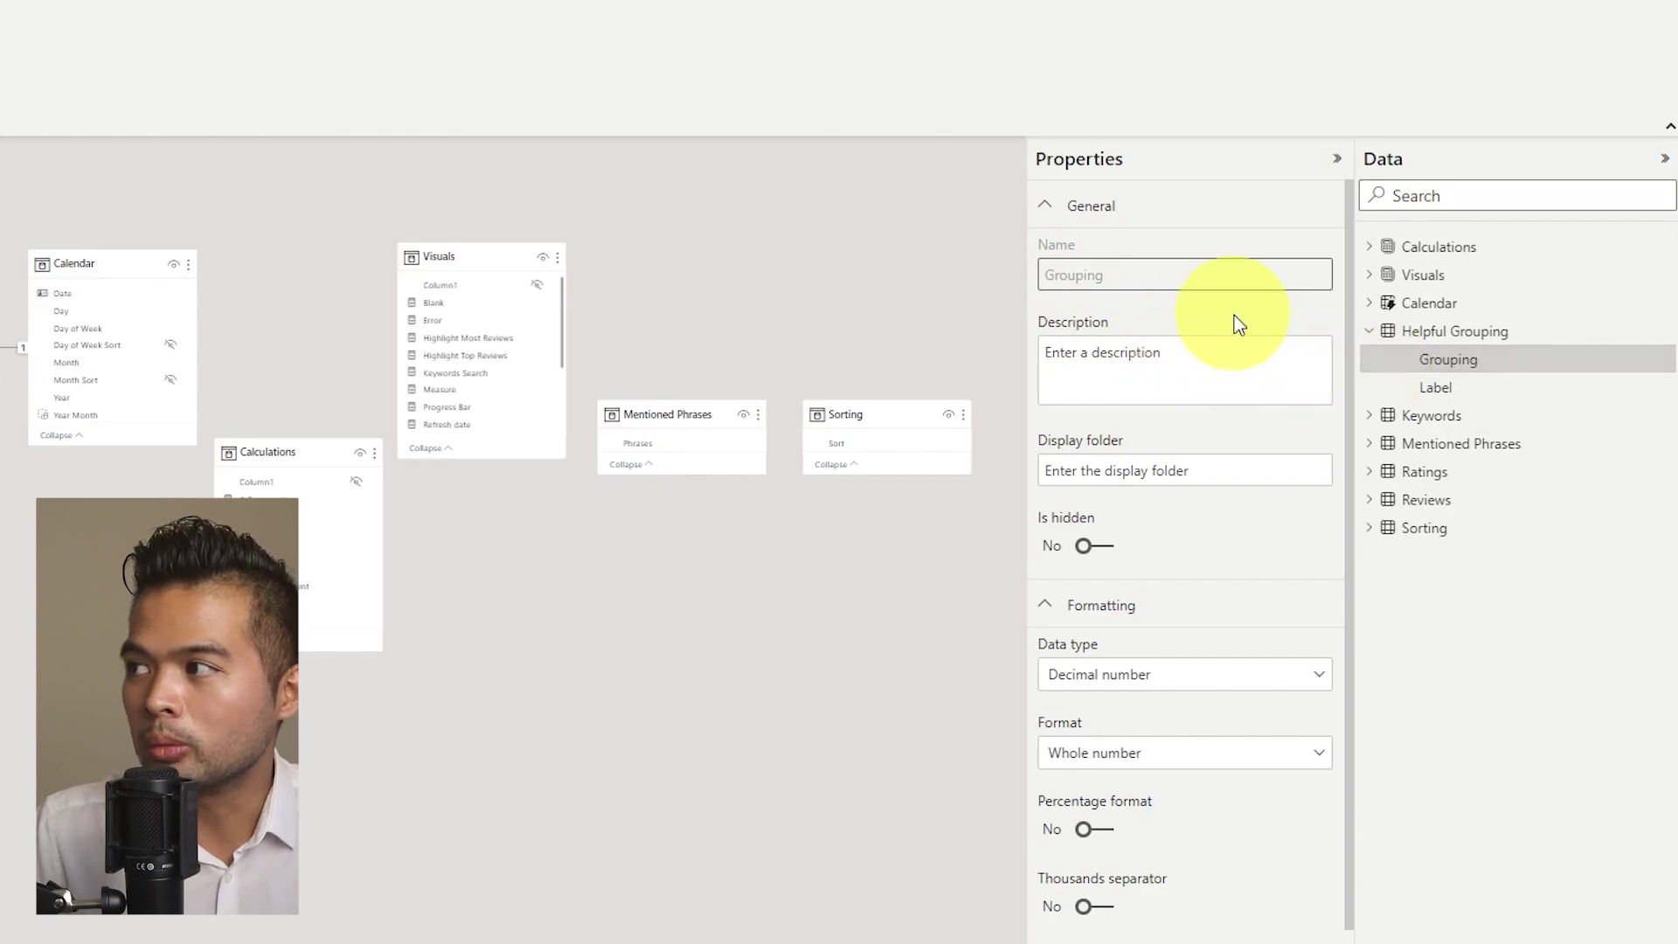
scroll(1272, 439, "down", 1)
scroll(1280, 306, "up", 1)
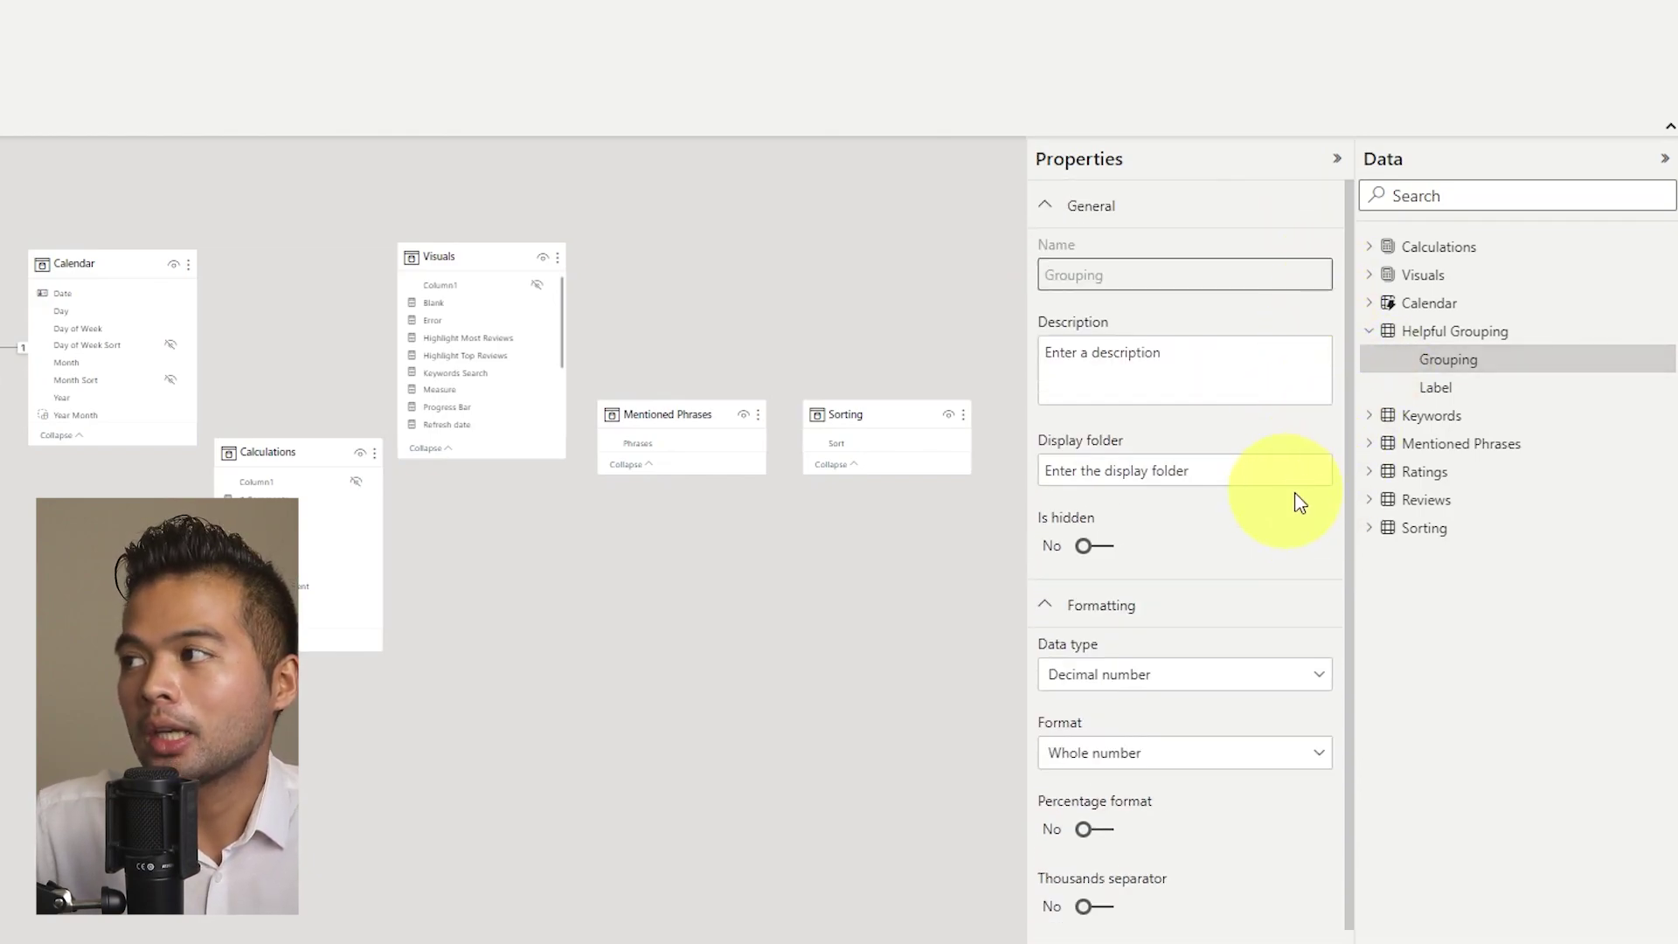